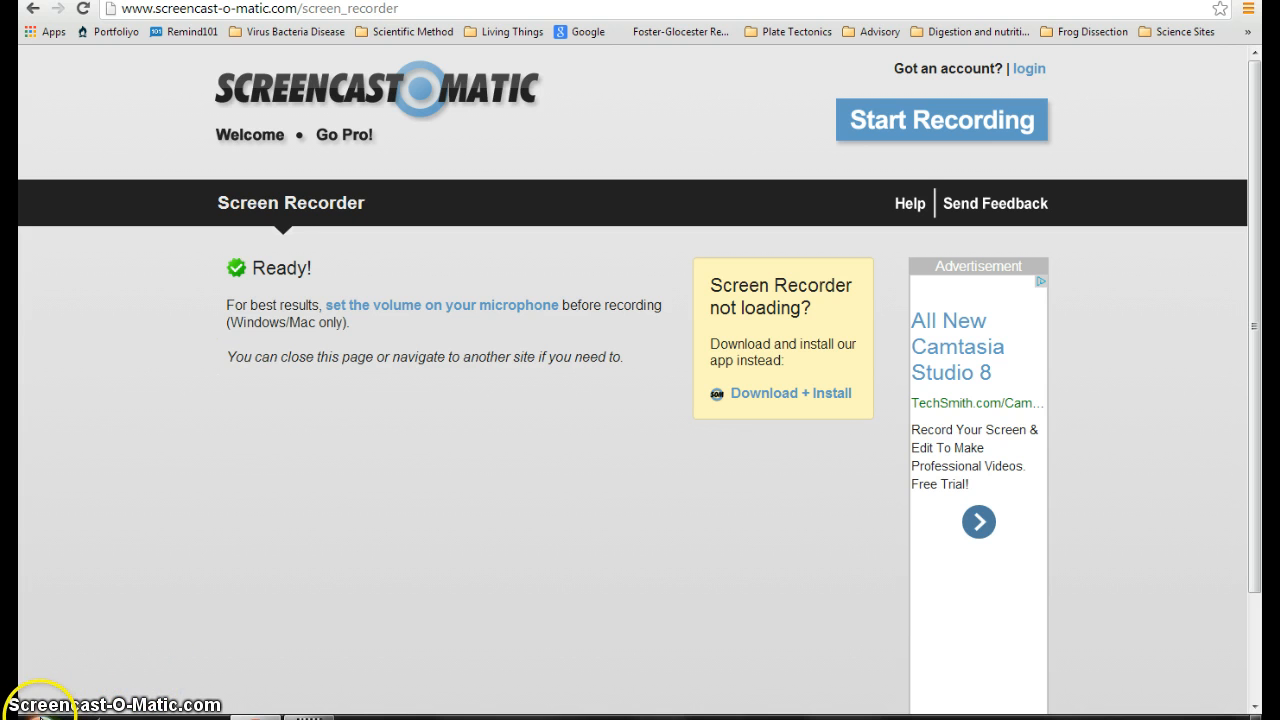
Step: Switch to Word and insert a 3-D clustered column chart into the blank document
{"action": "left_click", "coordinate": [40, 708]}
{"action": "left_click", "coordinate": [150, 362]}
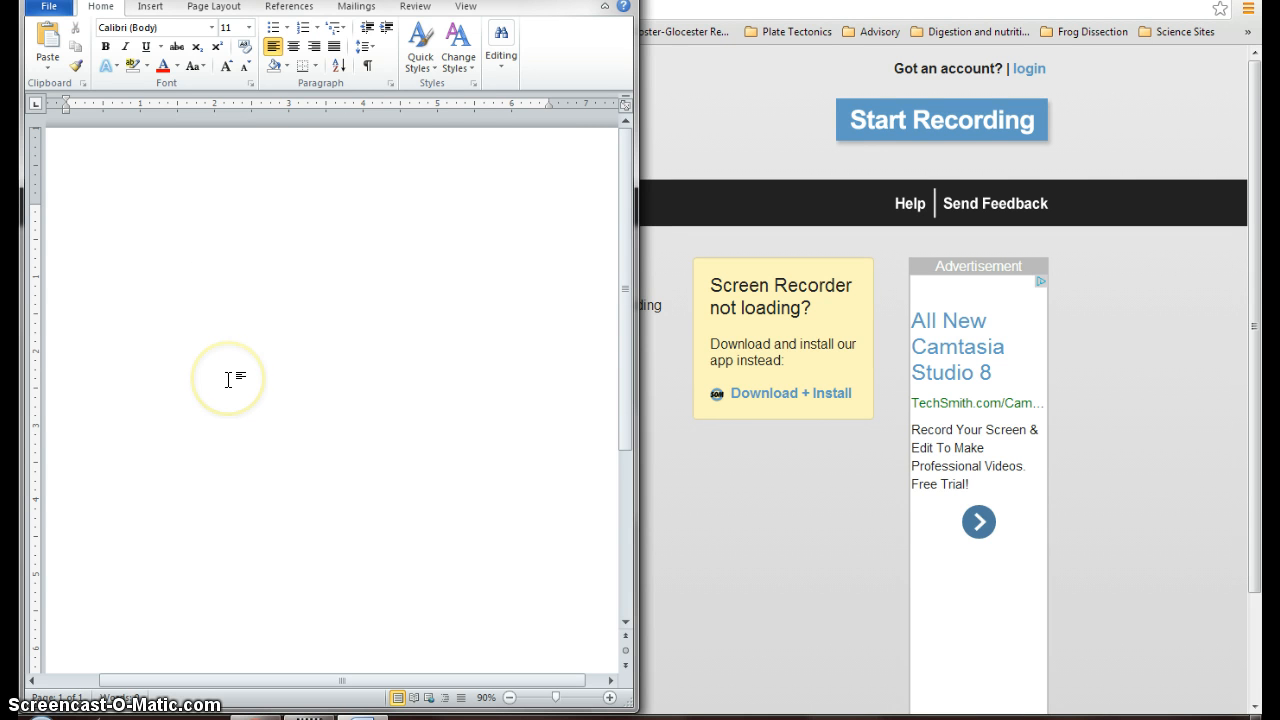
{"action": "left_click", "coordinate": [151, 8]}
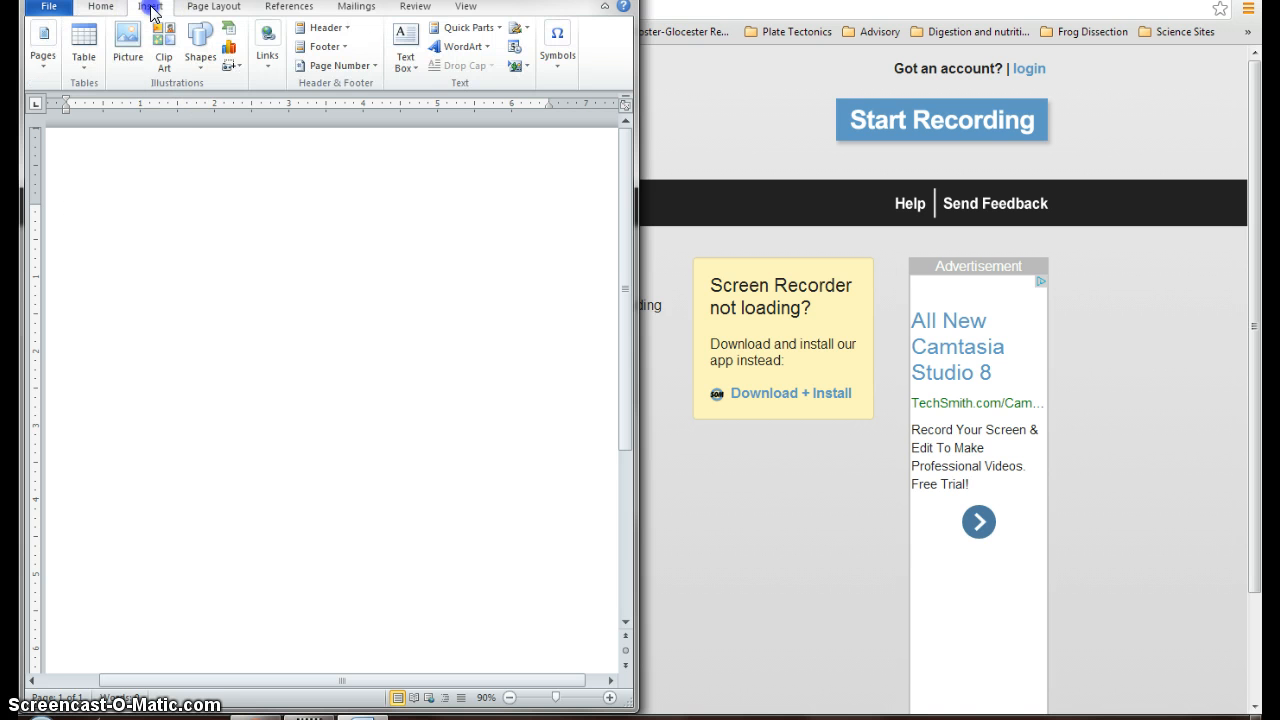
{"action": "left_click", "coordinate": [230, 55]}
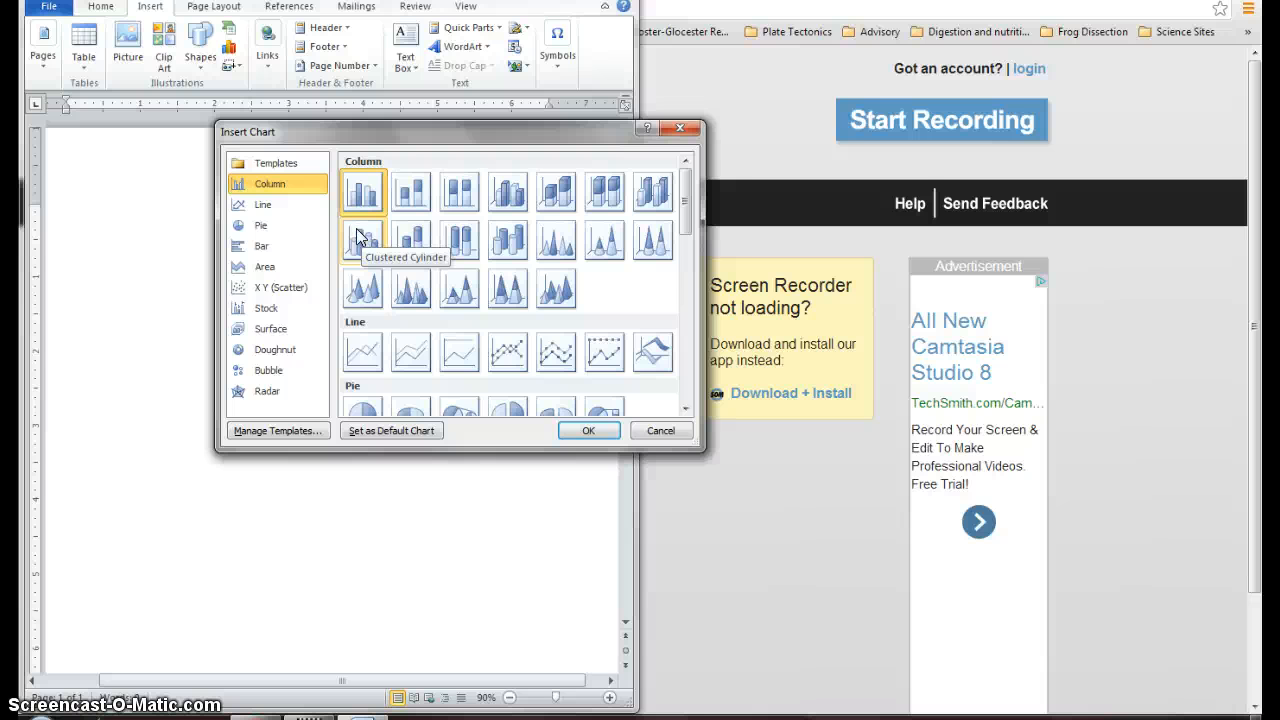
{"action": "left_click", "coordinate": [357, 200]}
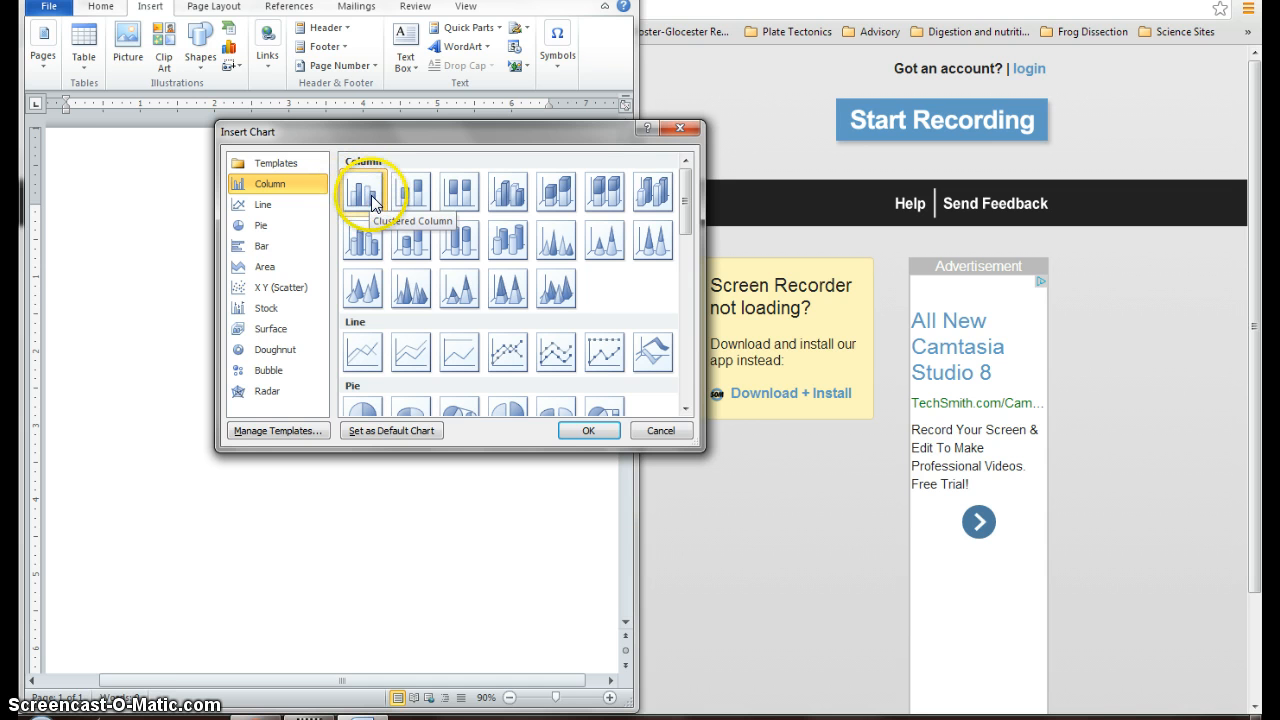
{"action": "left_click", "coordinate": [500, 197]}
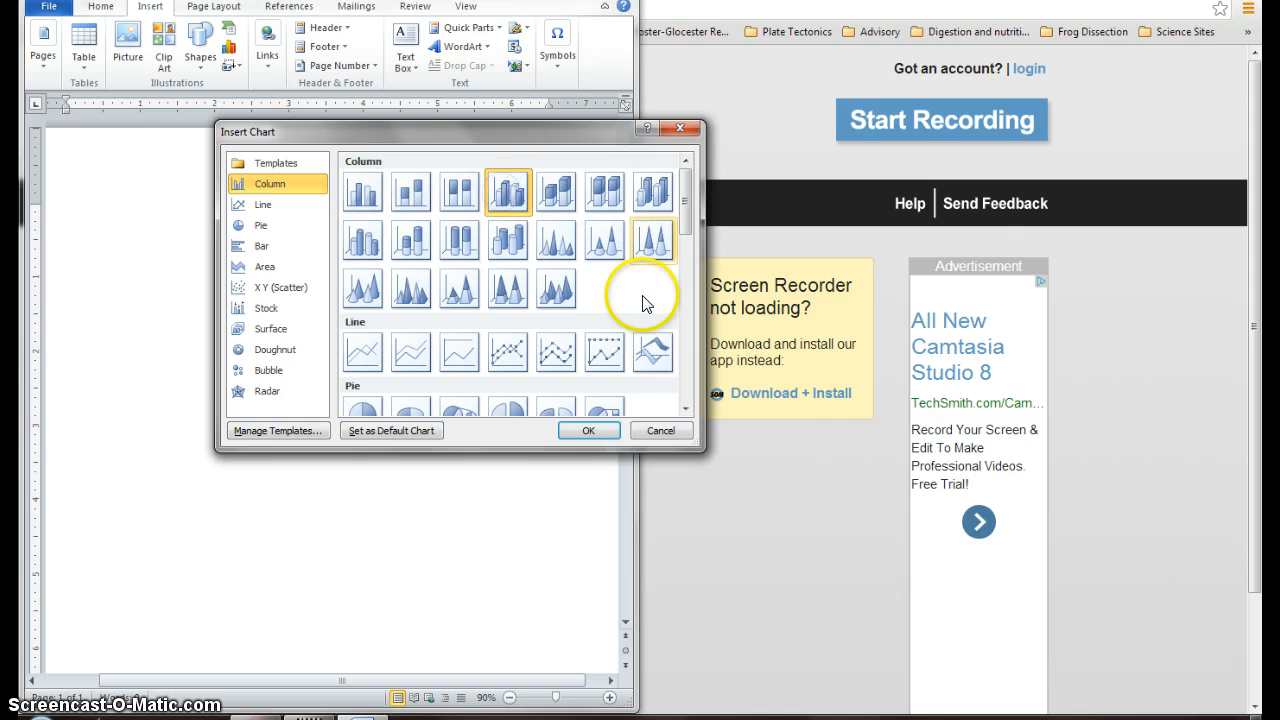
{"action": "left_click", "coordinate": [594, 430]}
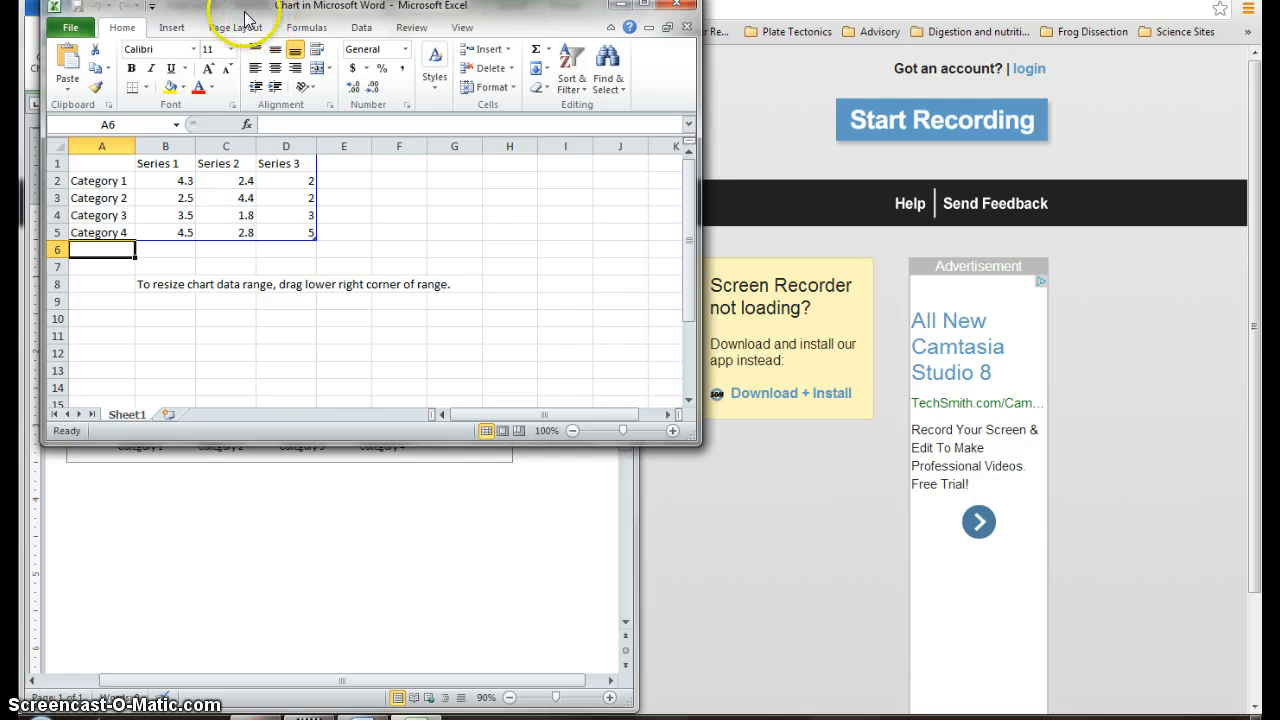
Step: Dock the chart data sheet beside the document and enter the heading Dates in cell A1
{"action": "left_click_drag", "start_coordinate": [250, 8], "coordinate": [1262, 10]}
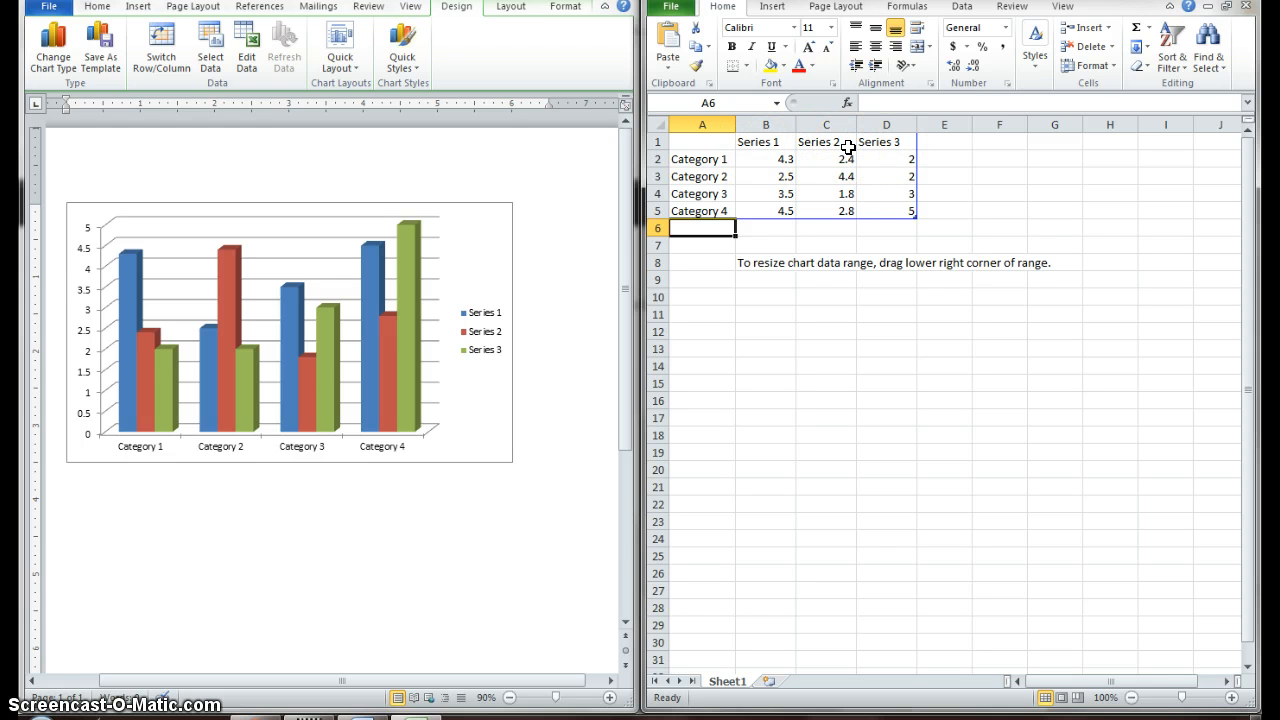
{"action": "left_click", "coordinate": [713, 142]}
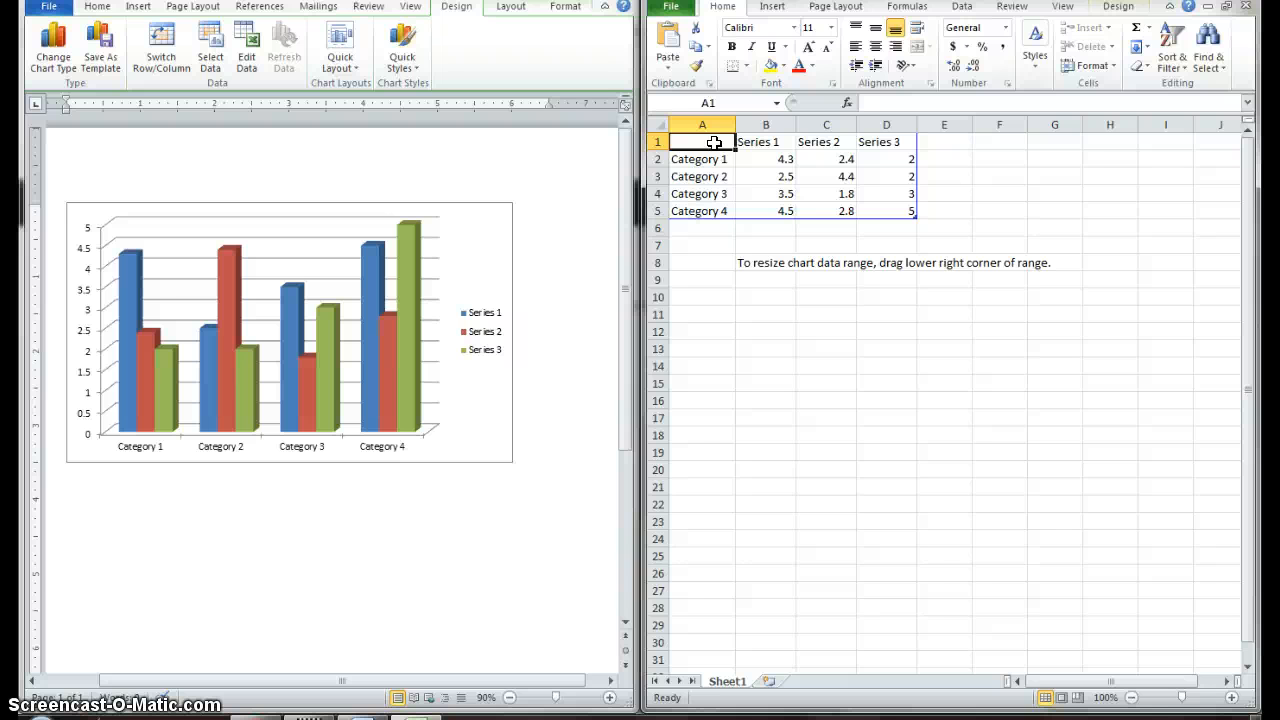
{"action": "type", "text": "Da"}
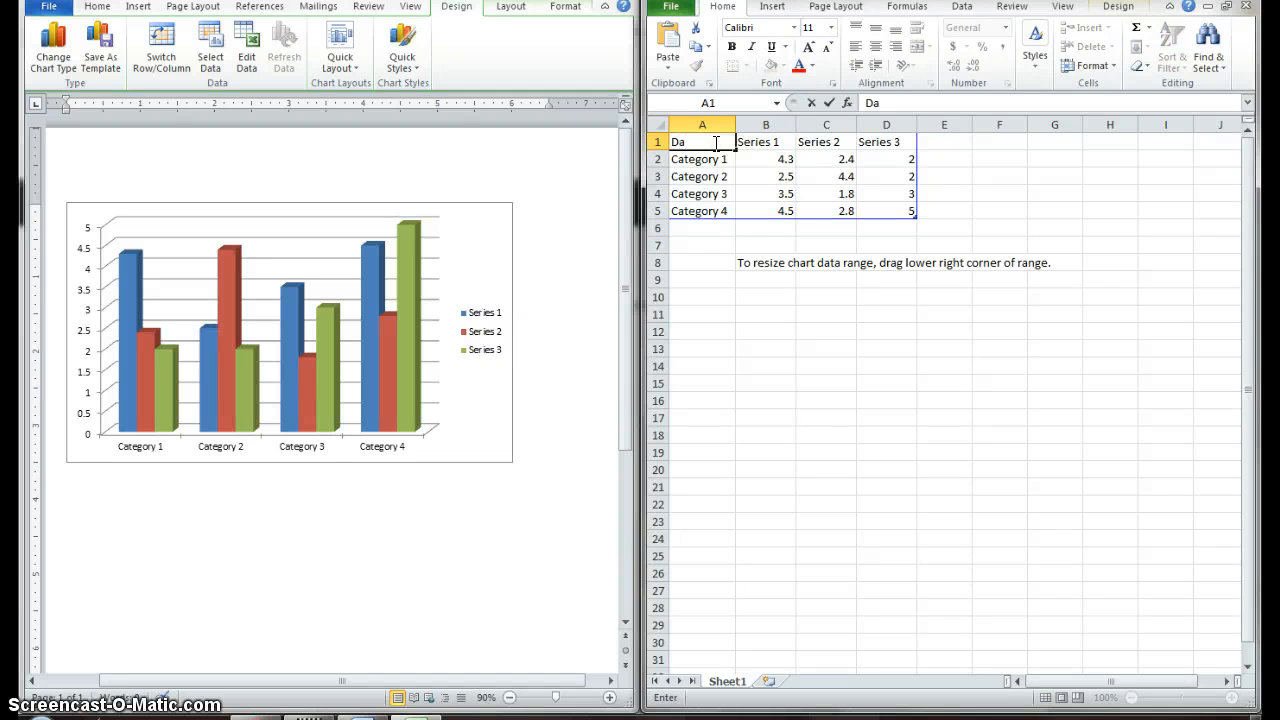
{"action": "type", "text": "tes"}
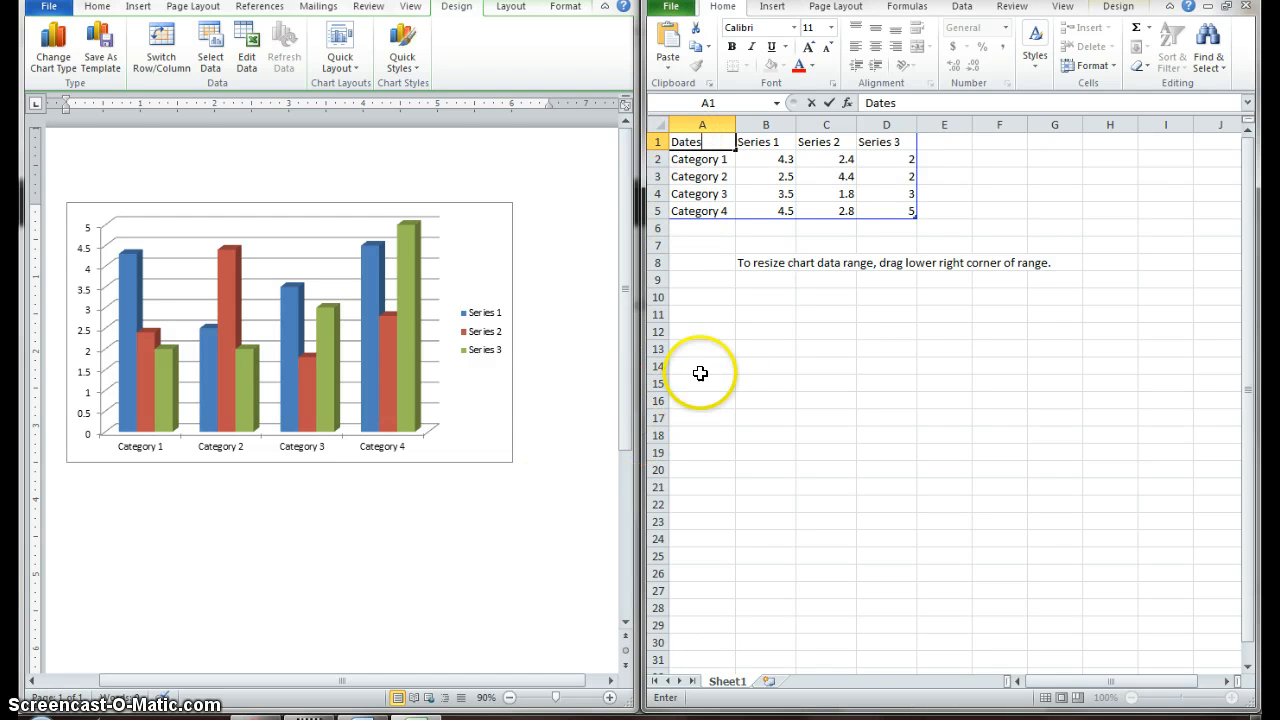
{"action": "key", "text": "Return"}
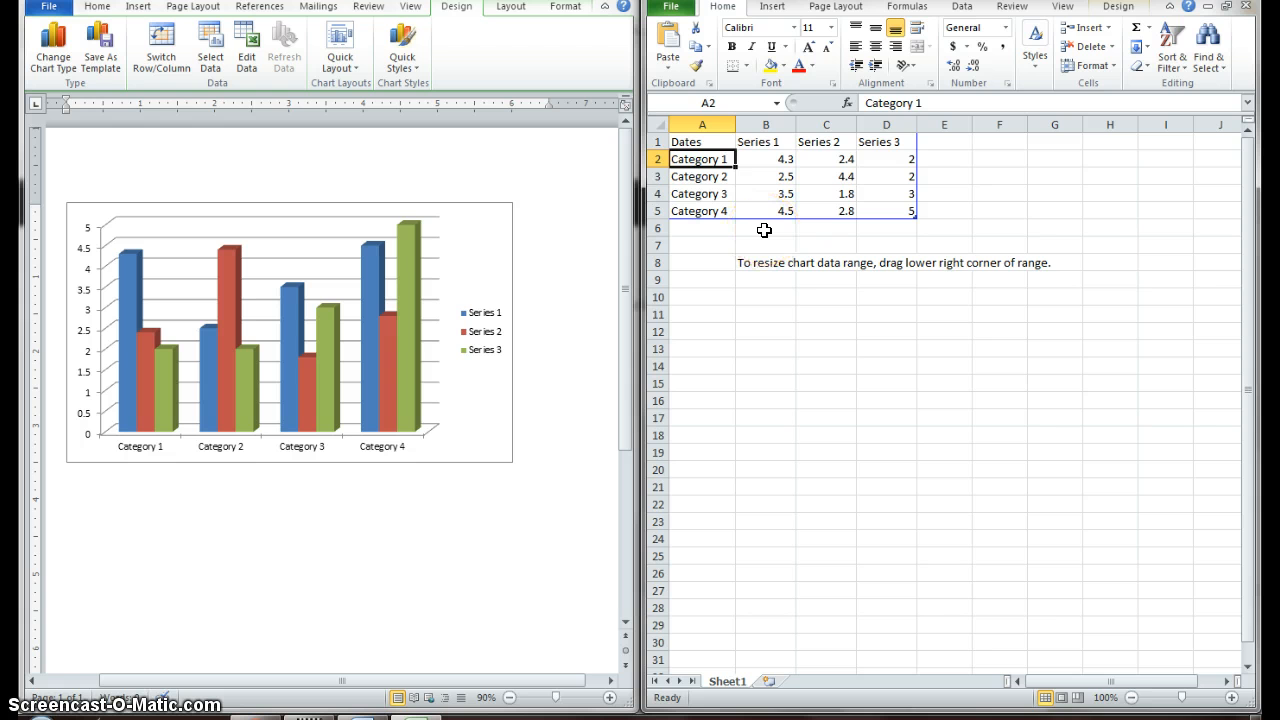
Step: Replace the first three category names in cells A2 to A4 with the years 1989, 1990 and 1991
{"action": "type", "text": "18"}
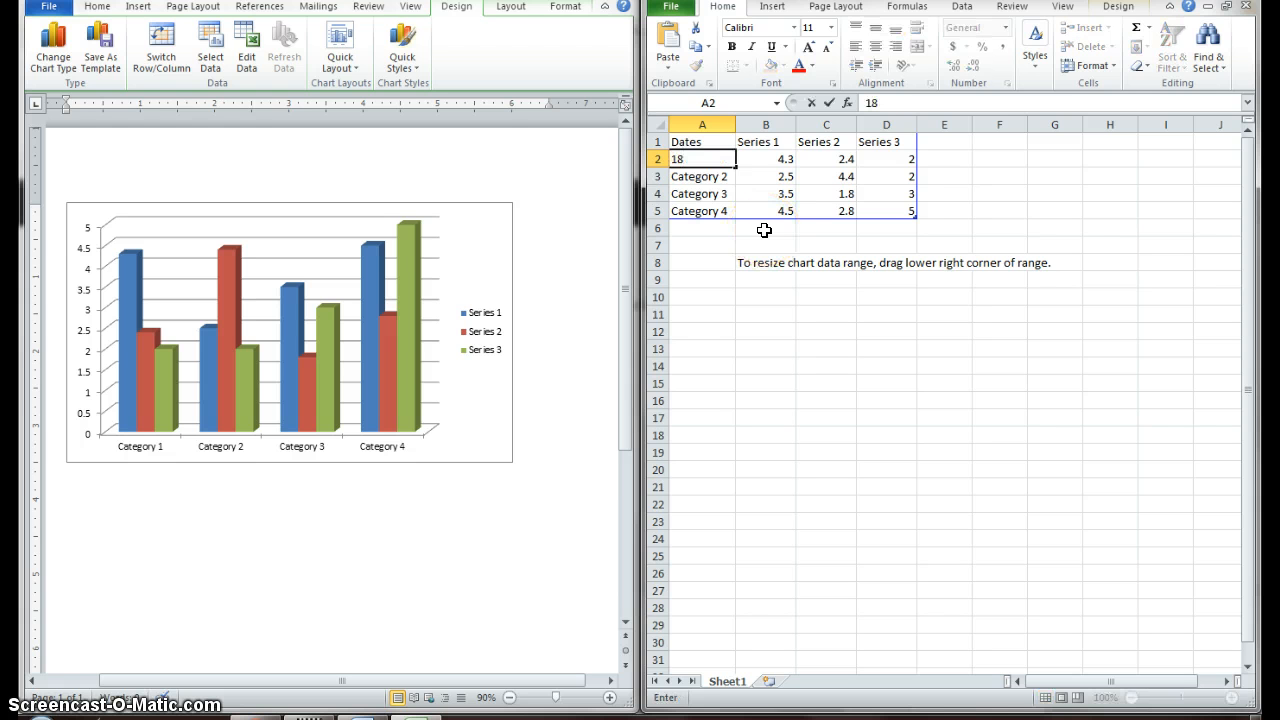
{"action": "key", "text": "BackSpace"}
{"action": "type", "text": "989"}
{"action": "key", "text": "Return"}
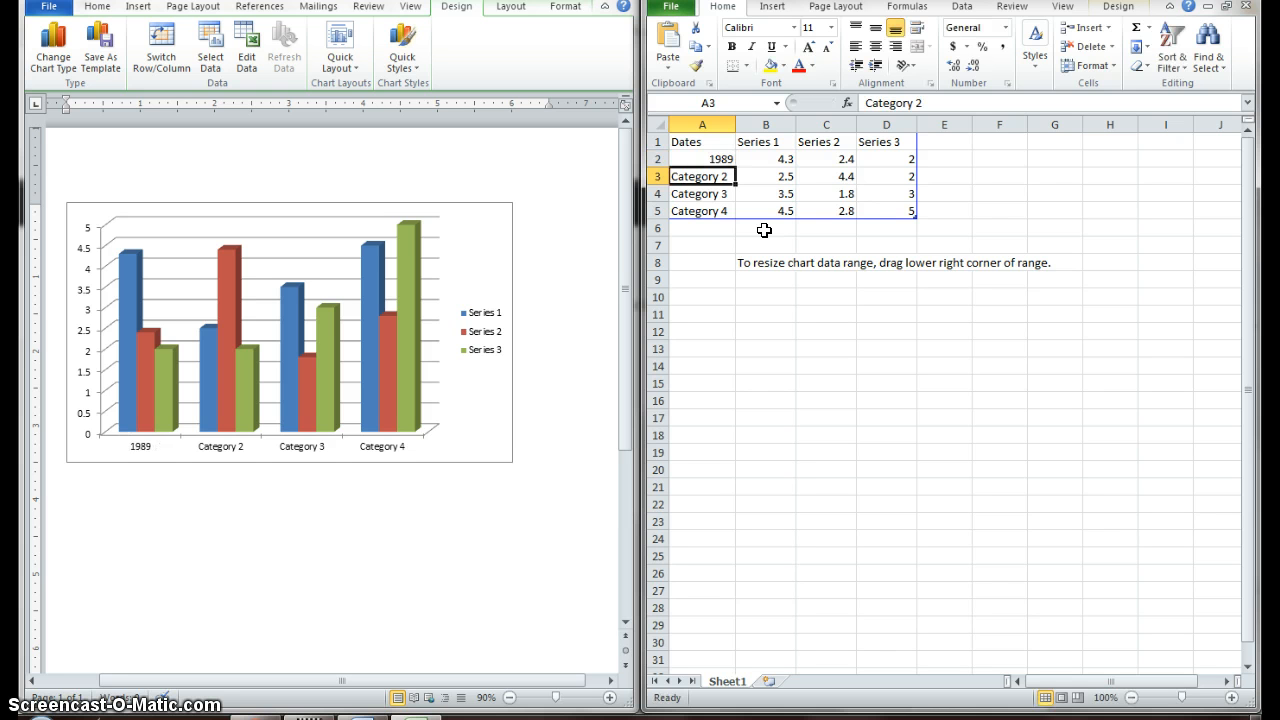
{"action": "type", "text": "199"}
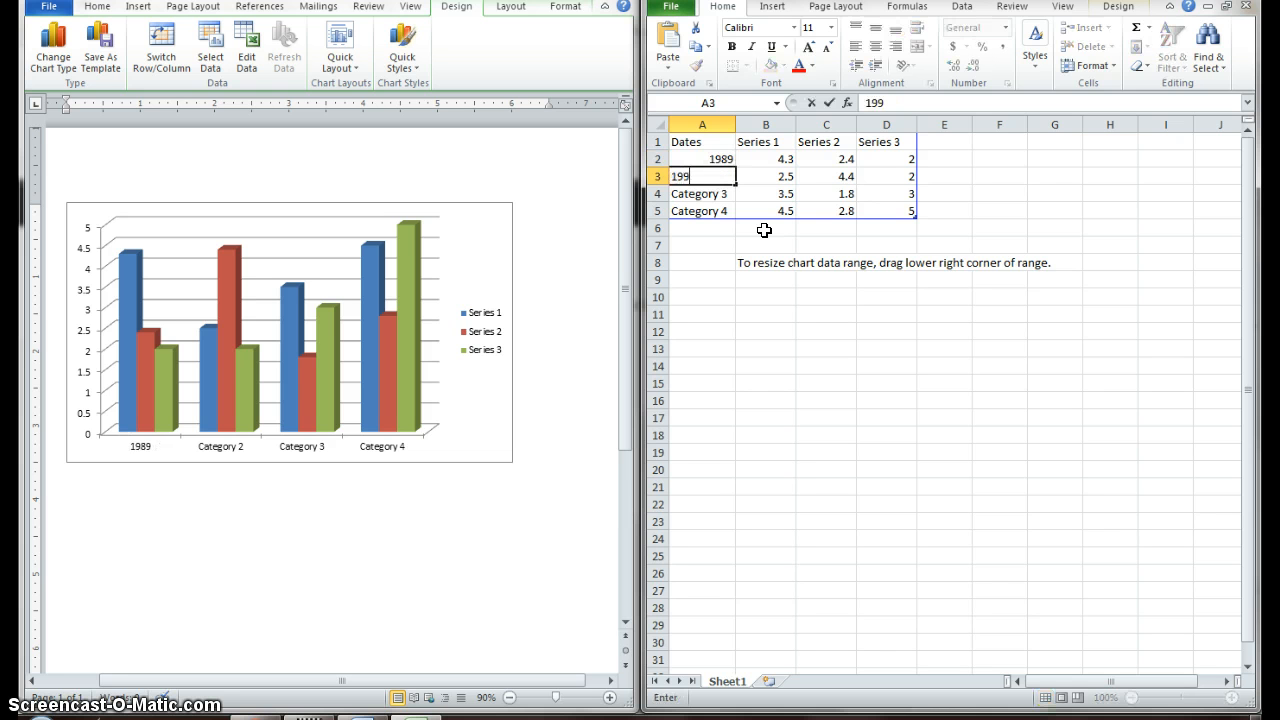
{"action": "type", "text": "0"}
{"action": "key", "text": "Return"}
{"action": "type", "text": "1"}
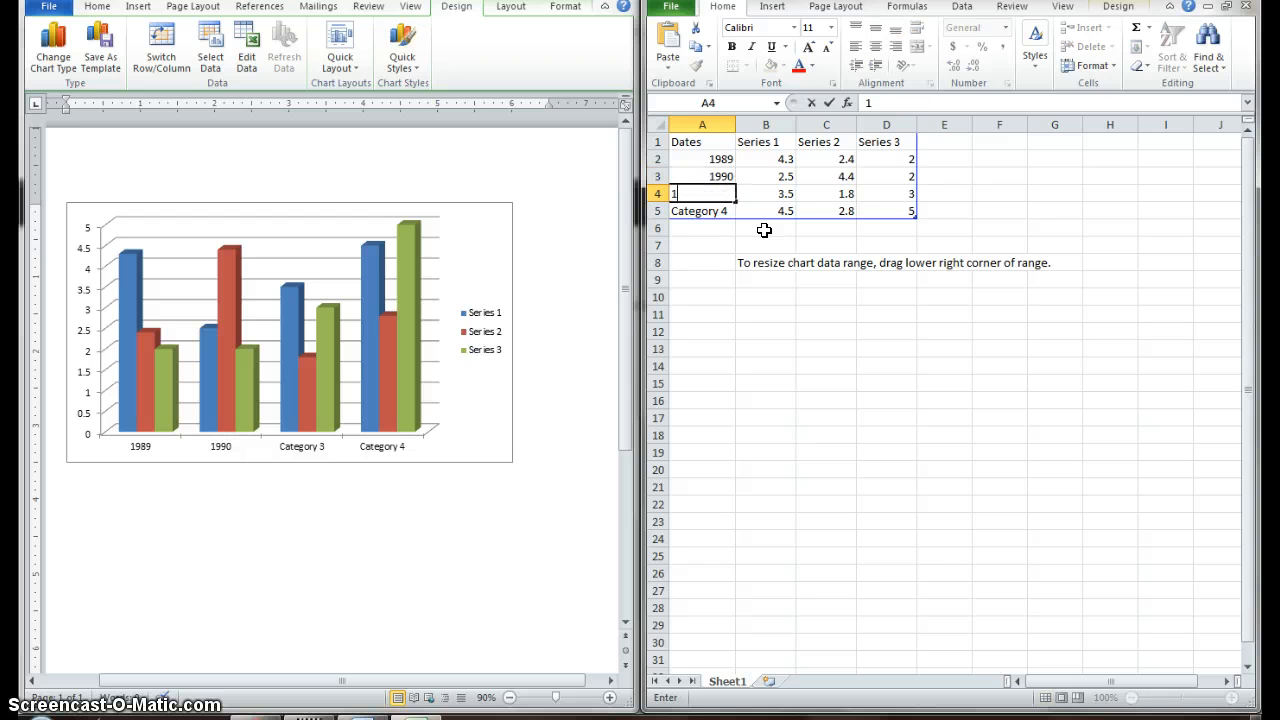
{"action": "type", "text": "991"}
{"action": "key", "text": "Return"}
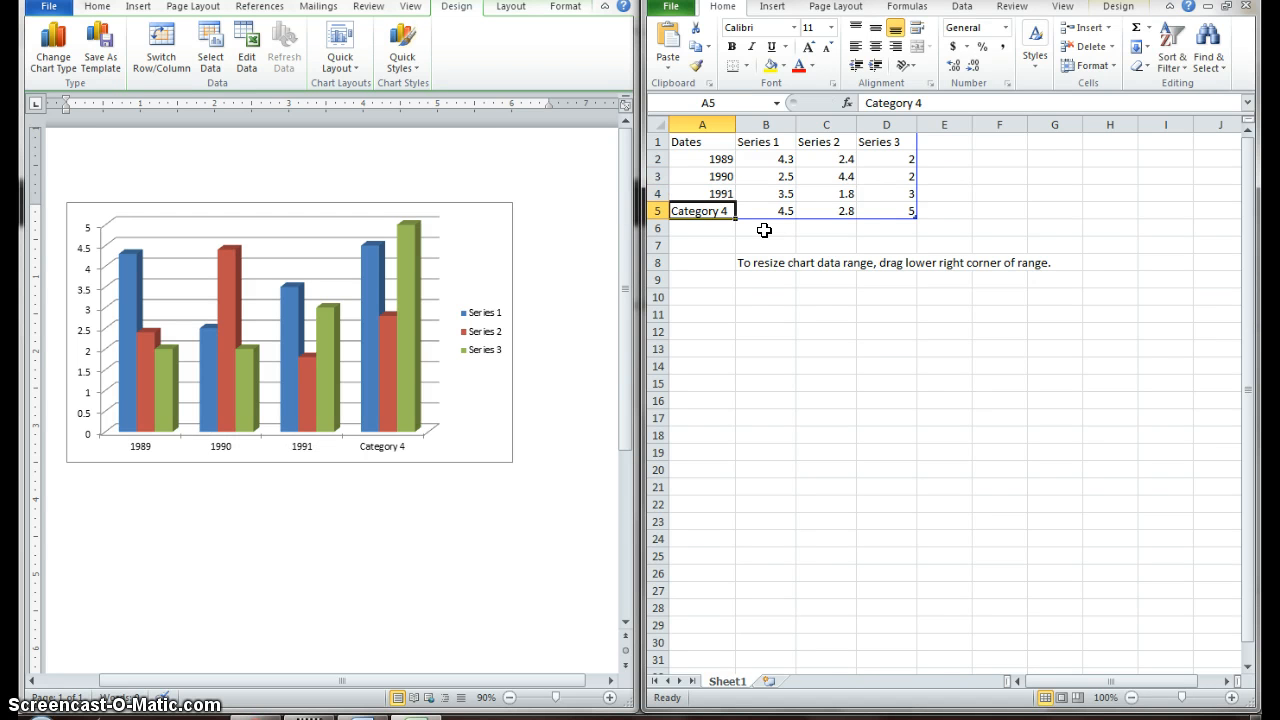
Step: Continue the Dates column with the years 1992, 1993 and 1994 in cells A5 to A7
{"action": "type", "text": "192"}
{"action": "key", "text": "Return"}
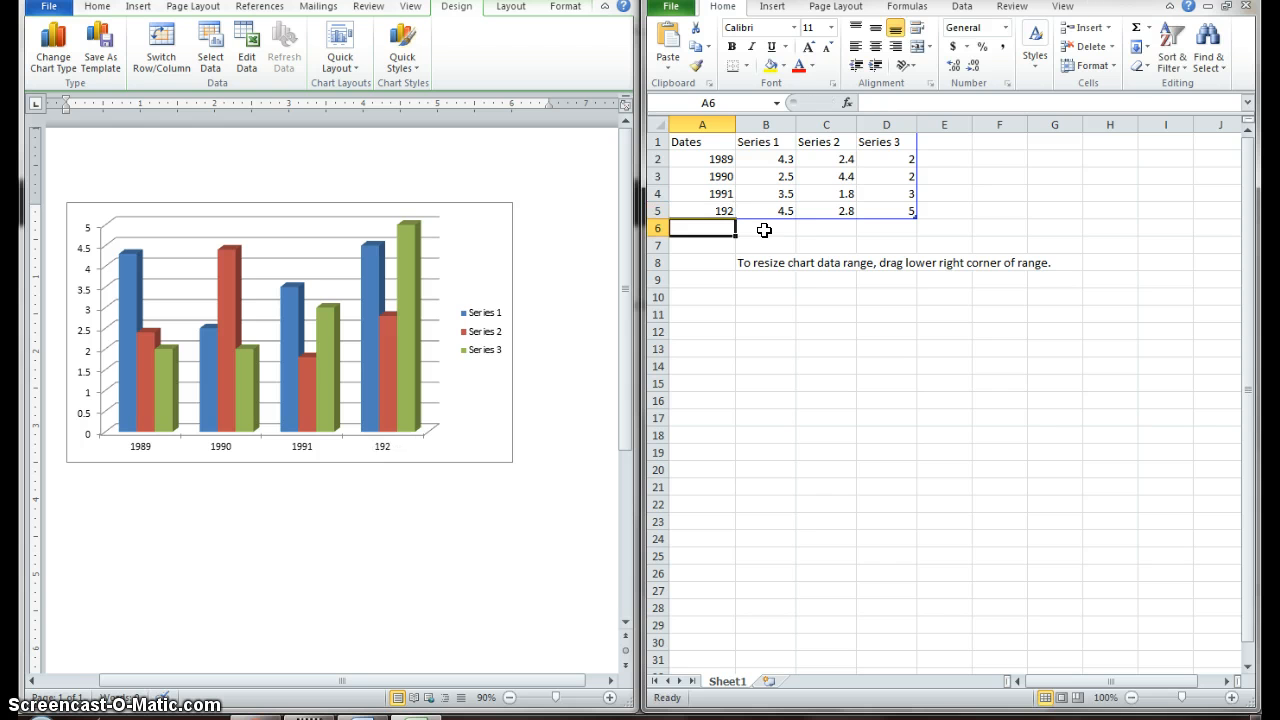
{"action": "type", "text": "19"}
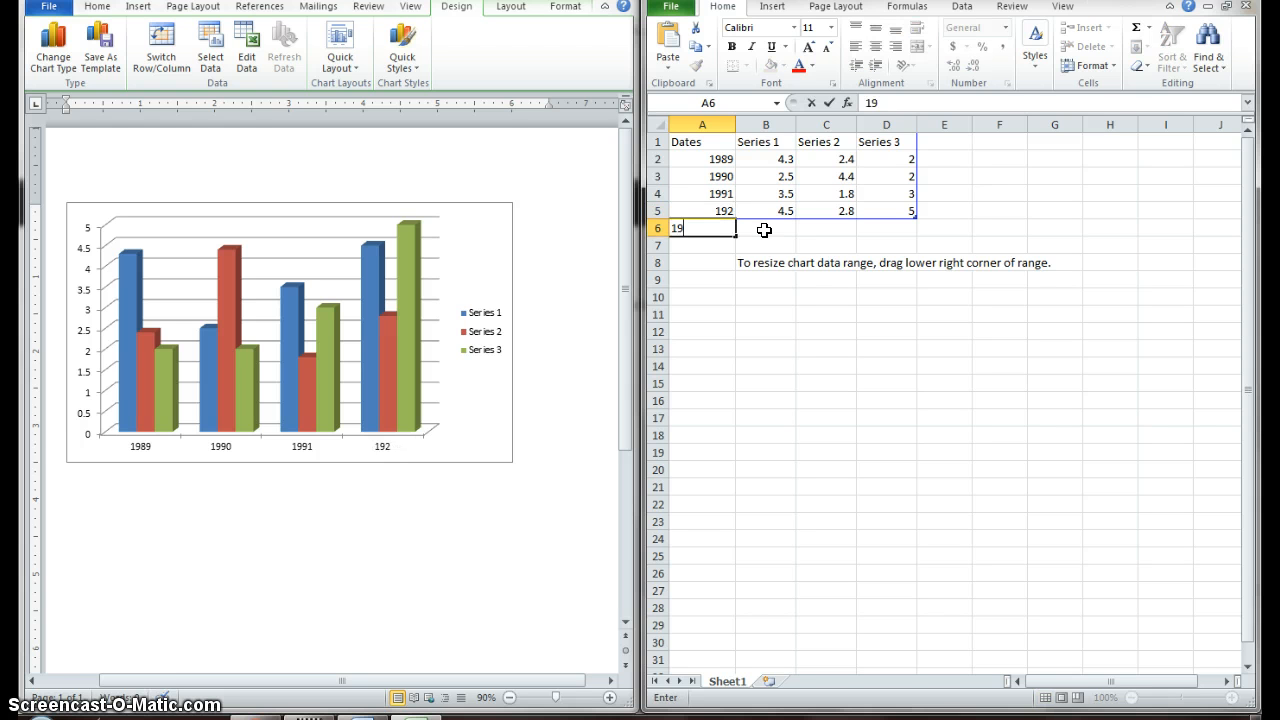
{"action": "type", "text": "93"}
{"action": "key", "text": "Return"}
{"action": "left_click", "coordinate": [722, 211]}
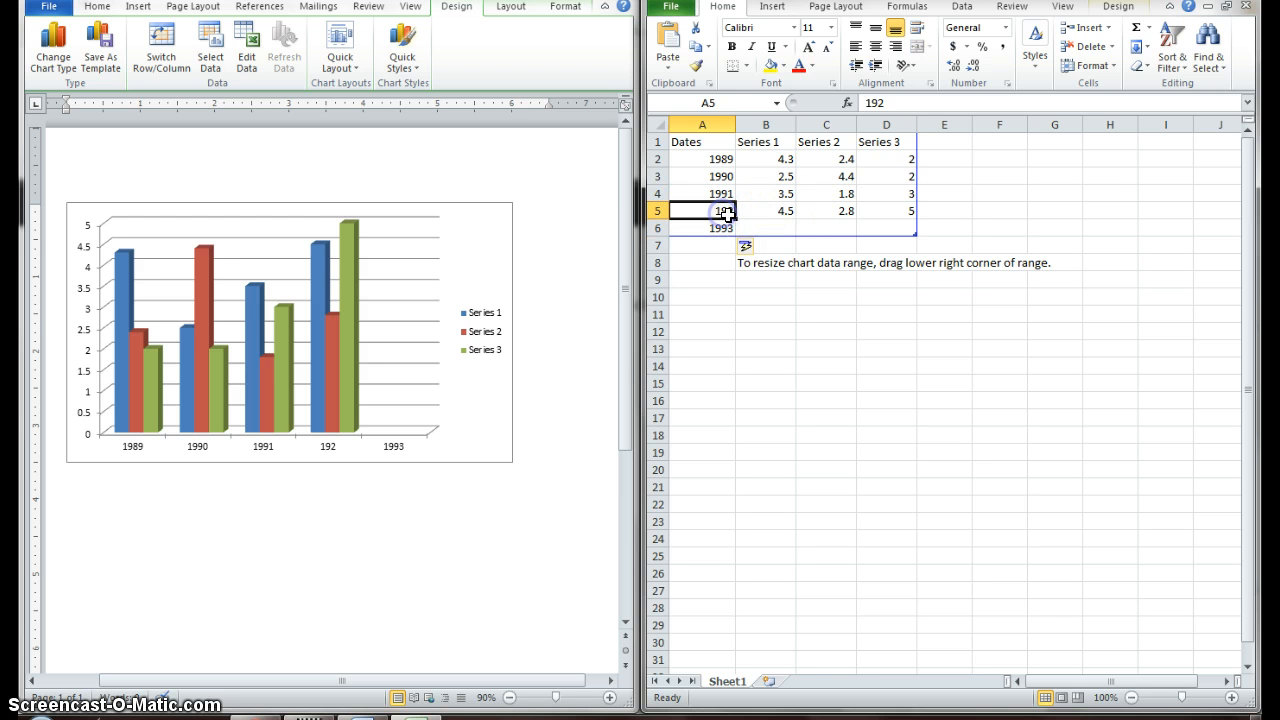
{"action": "type", "text": "1992"}
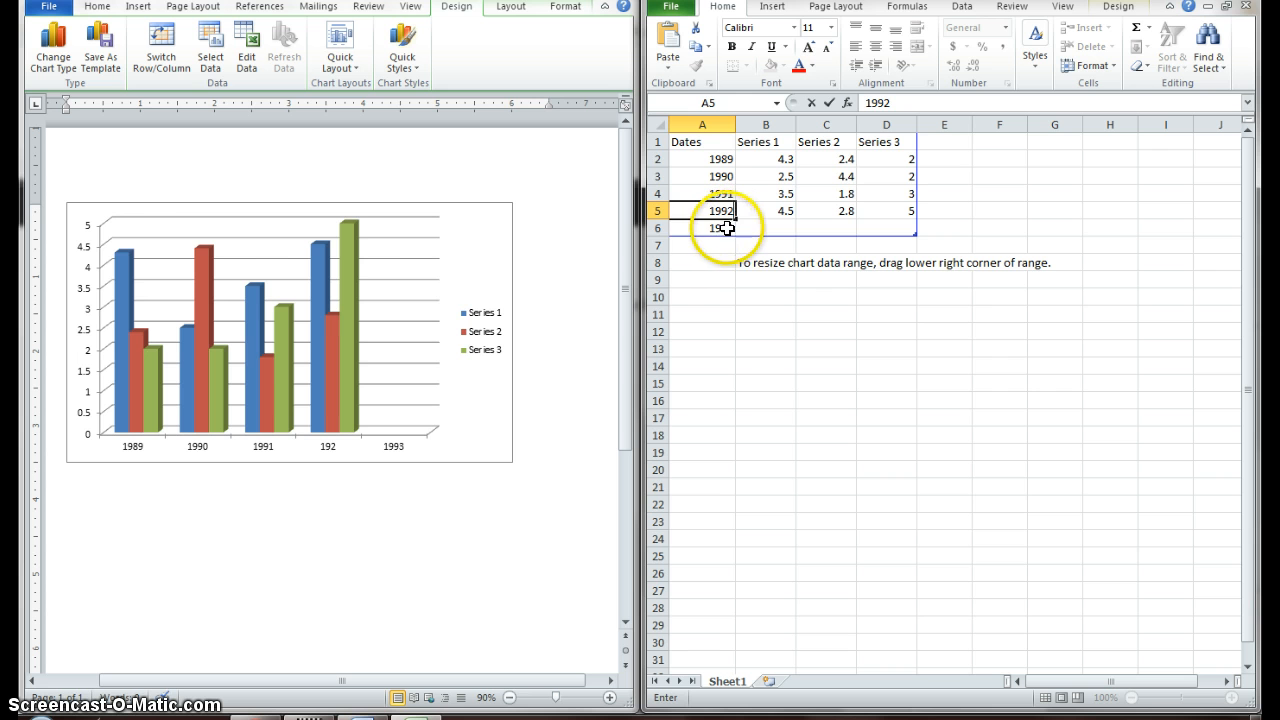
{"action": "key", "text": "Return"}
{"action": "key", "text": "Return"}
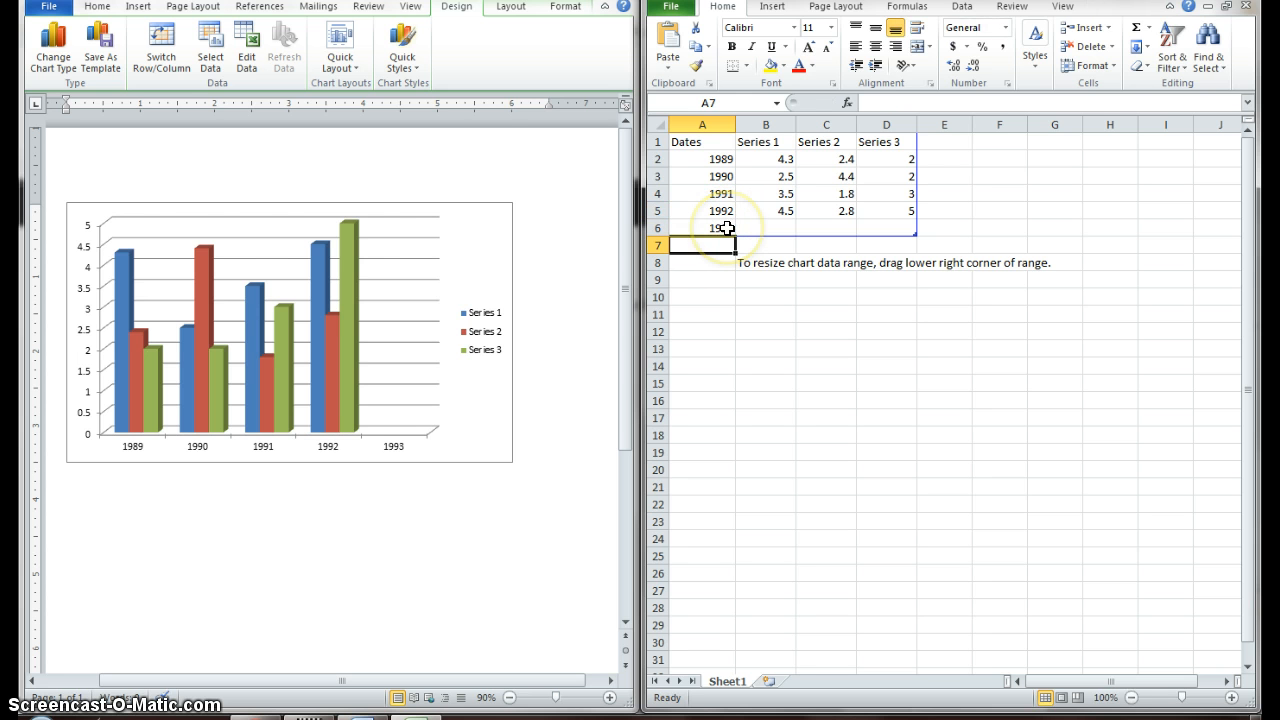
{"action": "type", "text": "1994"}
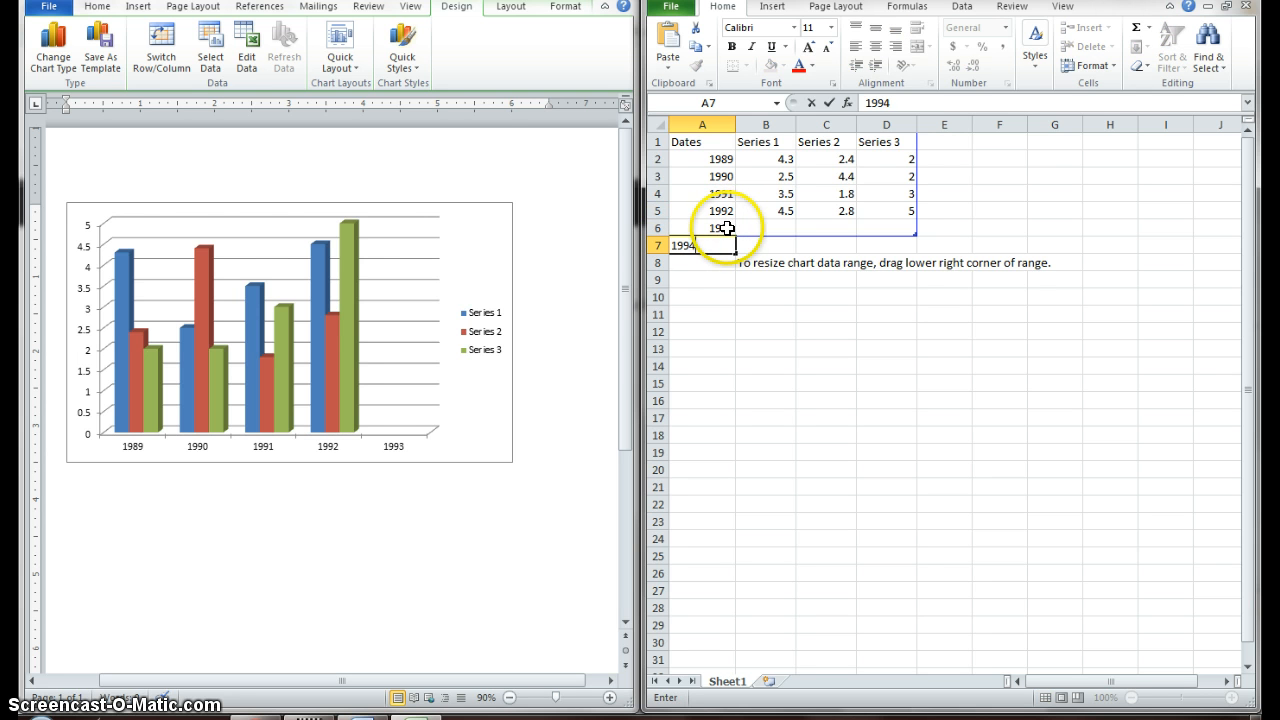
{"action": "key", "text": "Return"}
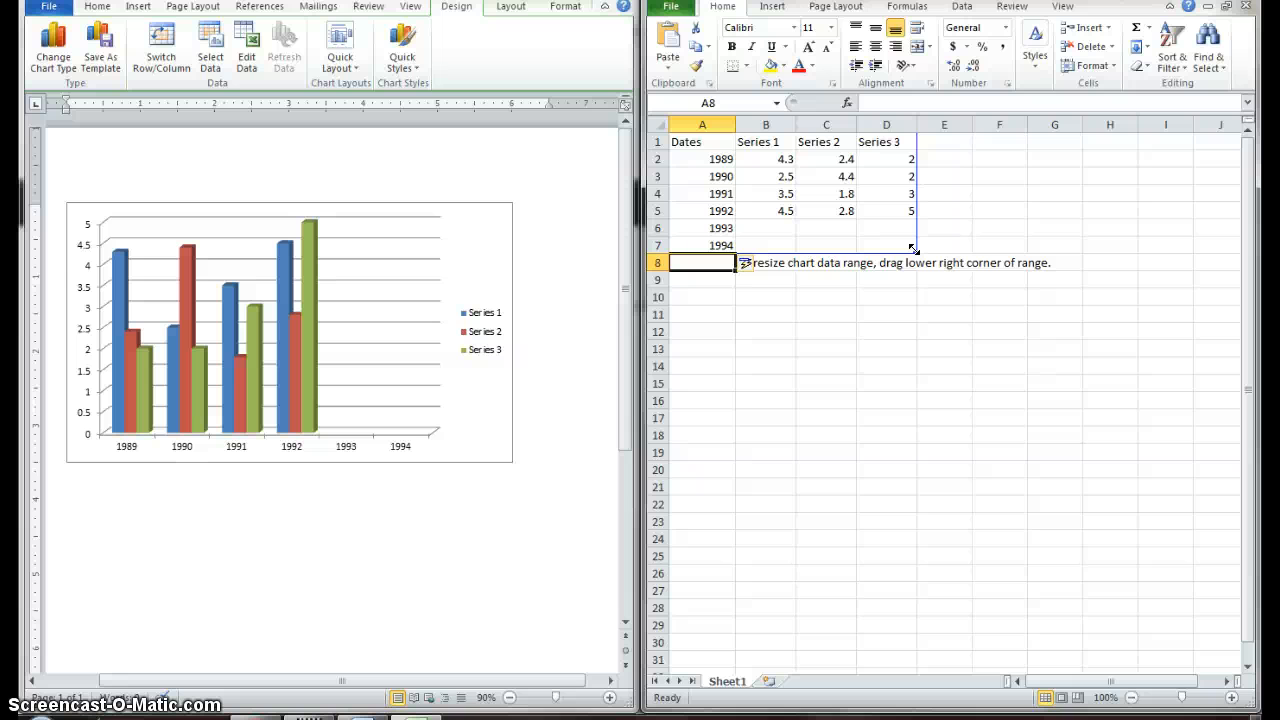
Step: Shrink the chart data range to exclude Series 3 and rename Series 1 as Beef and Series 2 as Chicken
{"action": "left_click_drag", "start_coordinate": [912, 248], "coordinate": [856, 250]}
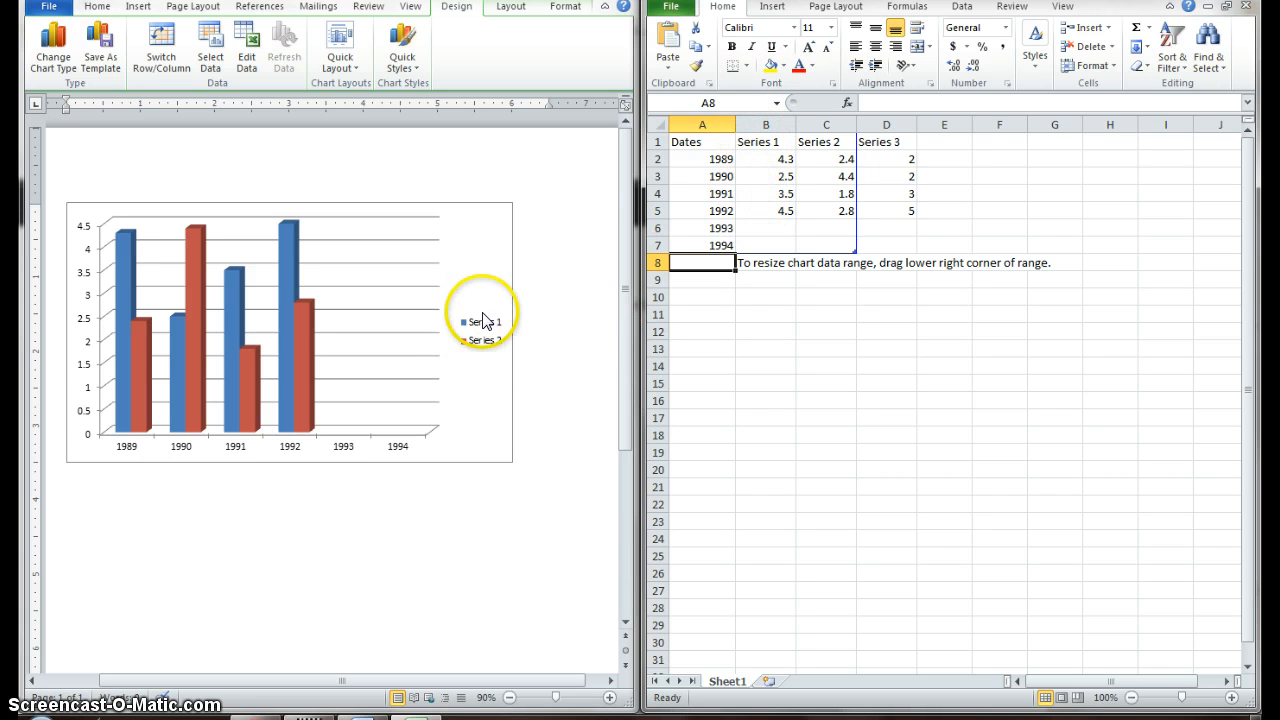
{"action": "left_click", "coordinate": [771, 146]}
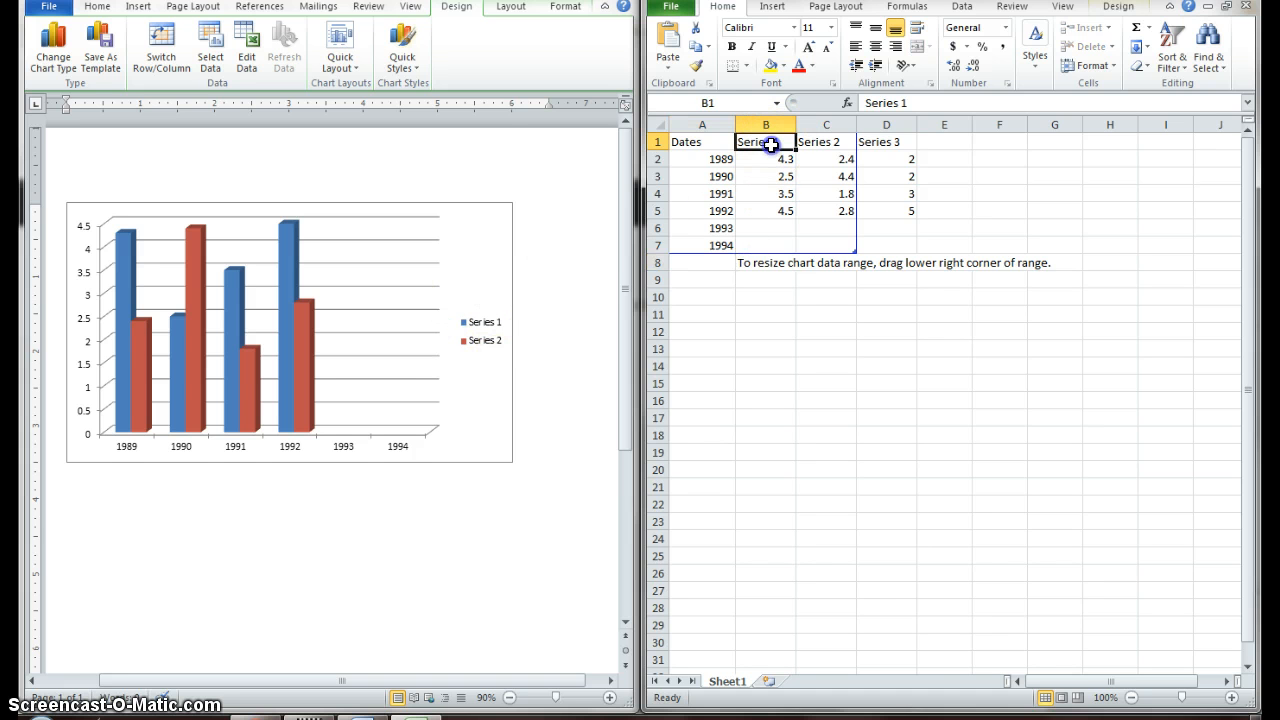
{"action": "type", "text": "Bef"}
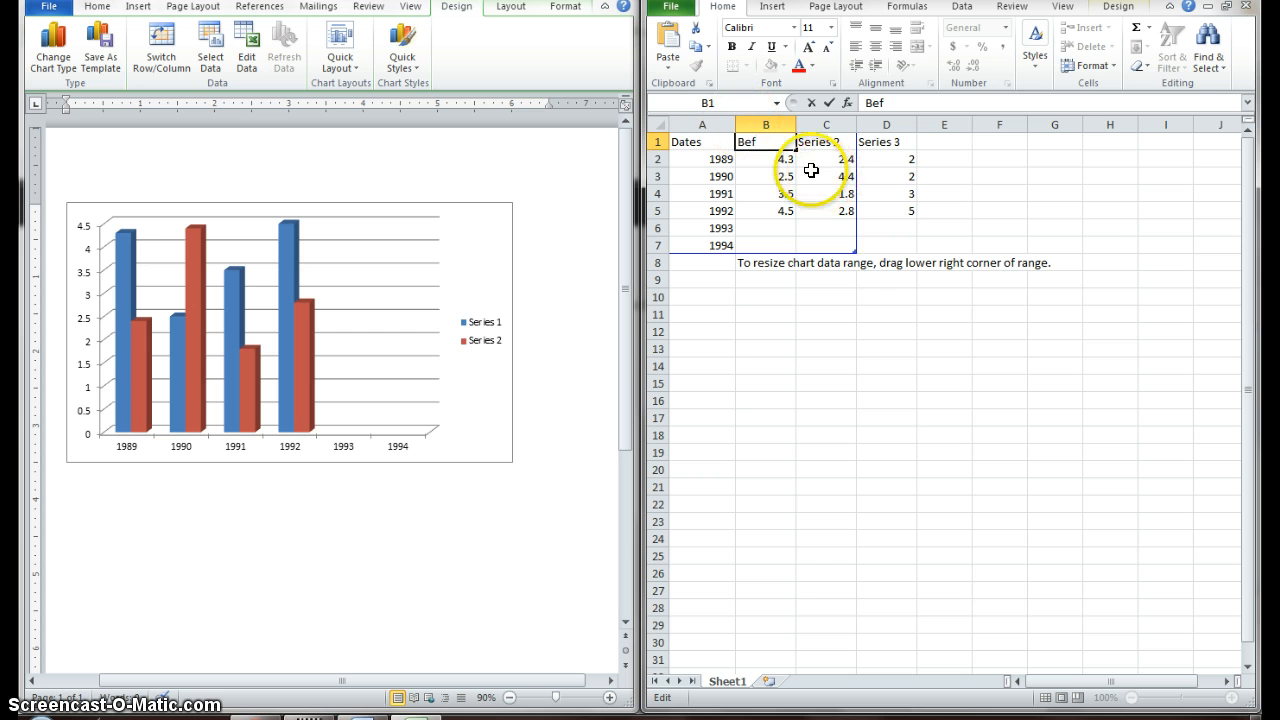
{"action": "type", "text": "e"}
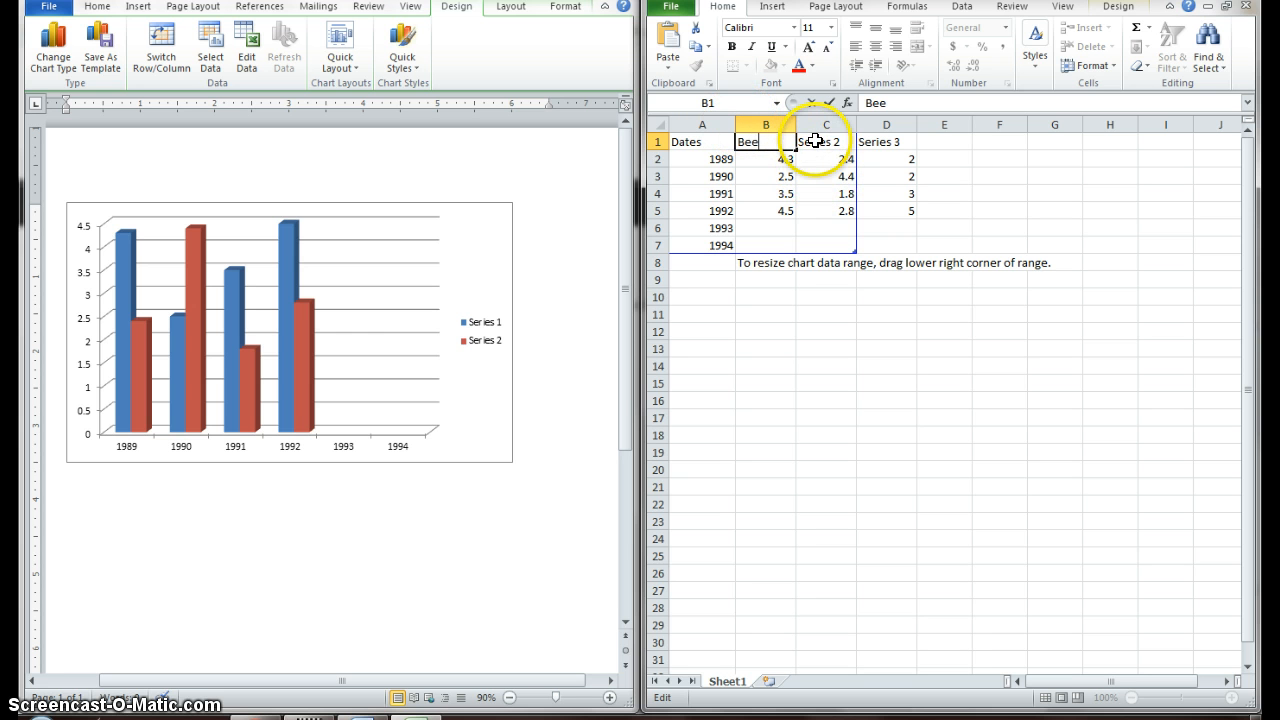
{"action": "left_click", "coordinate": [822, 142]}
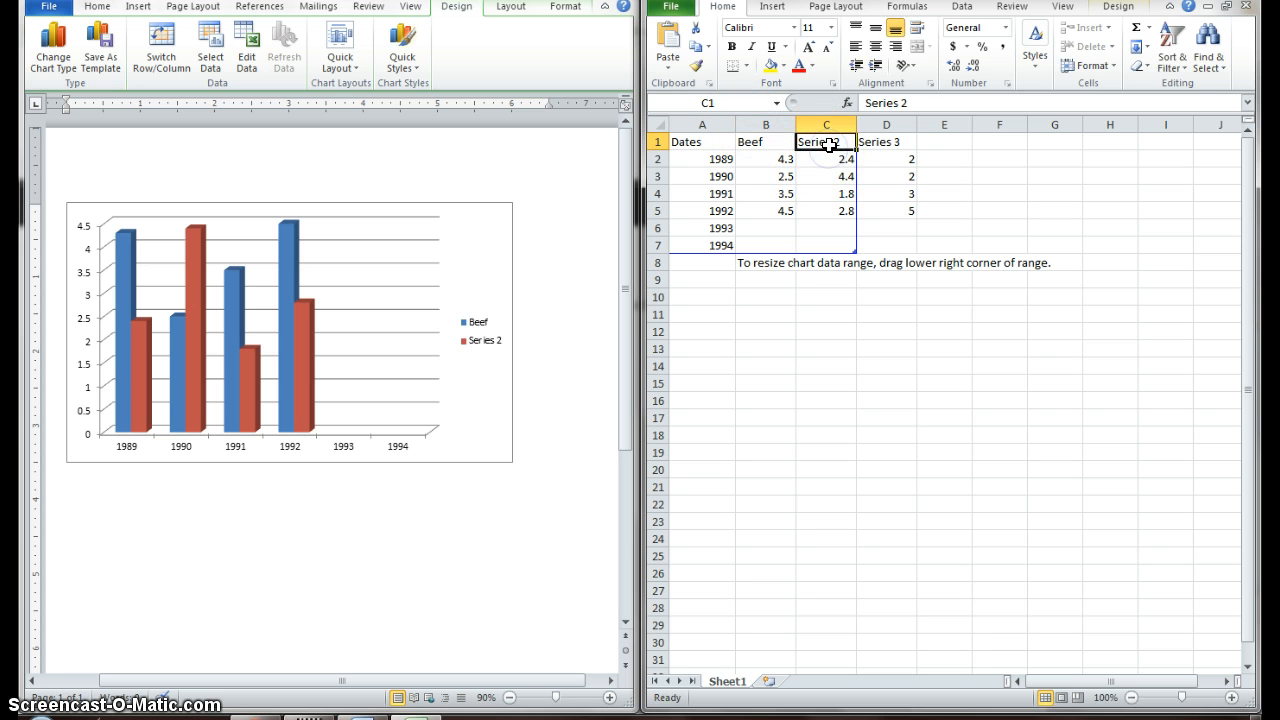
{"action": "type", "text": "Chicken"}
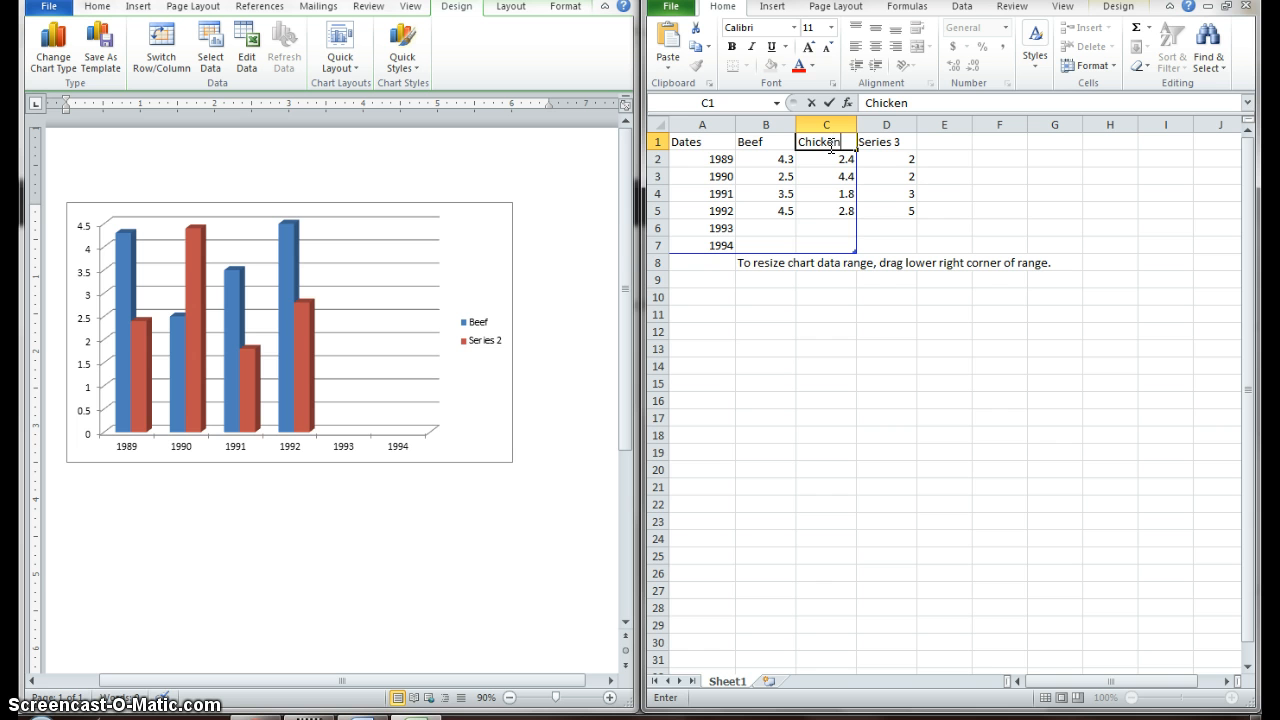
{"action": "left_click", "coordinate": [825, 228]}
{"action": "key", "text": "Return"}
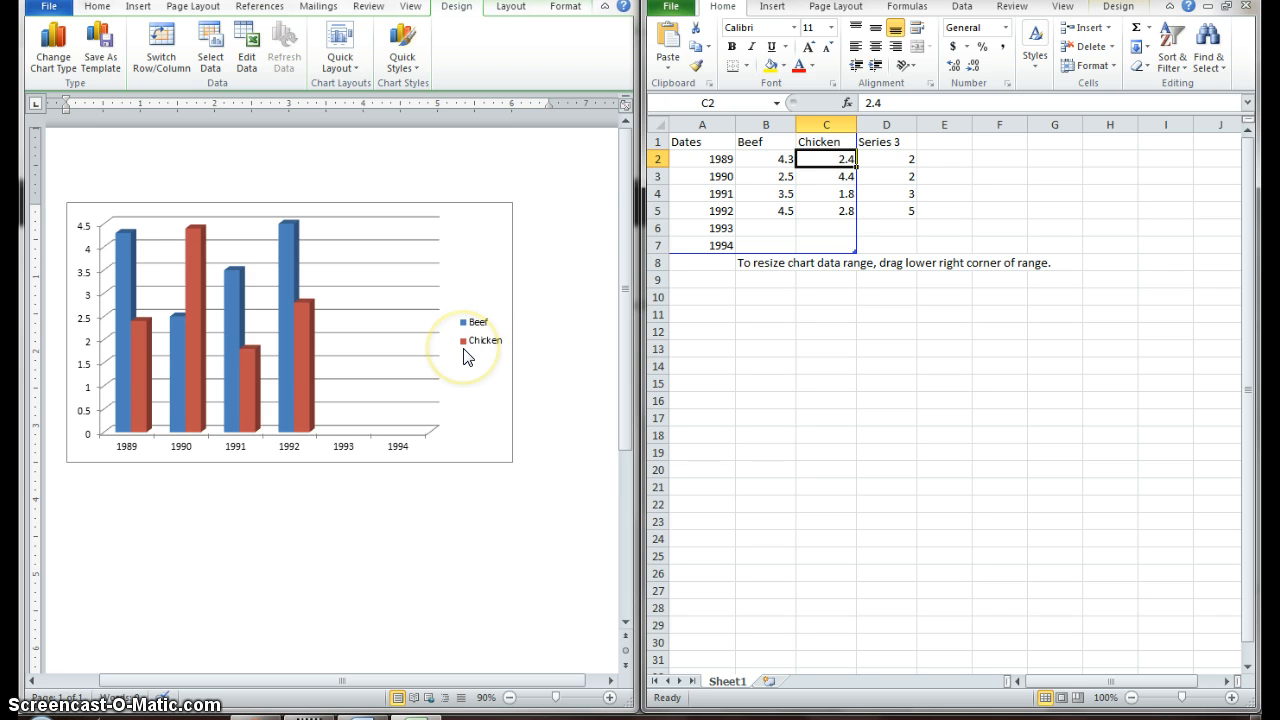
Step: Enter the Beef values 68, 67 and 66 for 1989, 1990 and 1991 in cells B2 to B4
{"action": "left_click", "coordinate": [772, 159]}
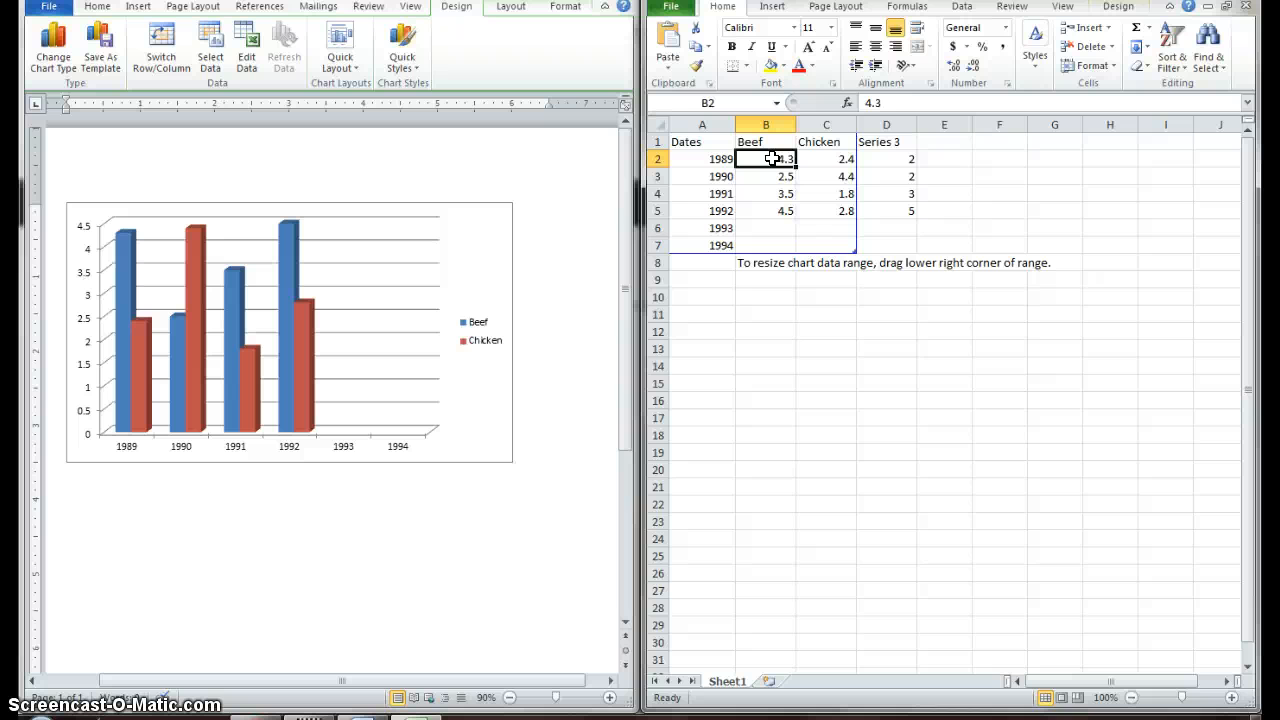
{"action": "type", "text": "68"}
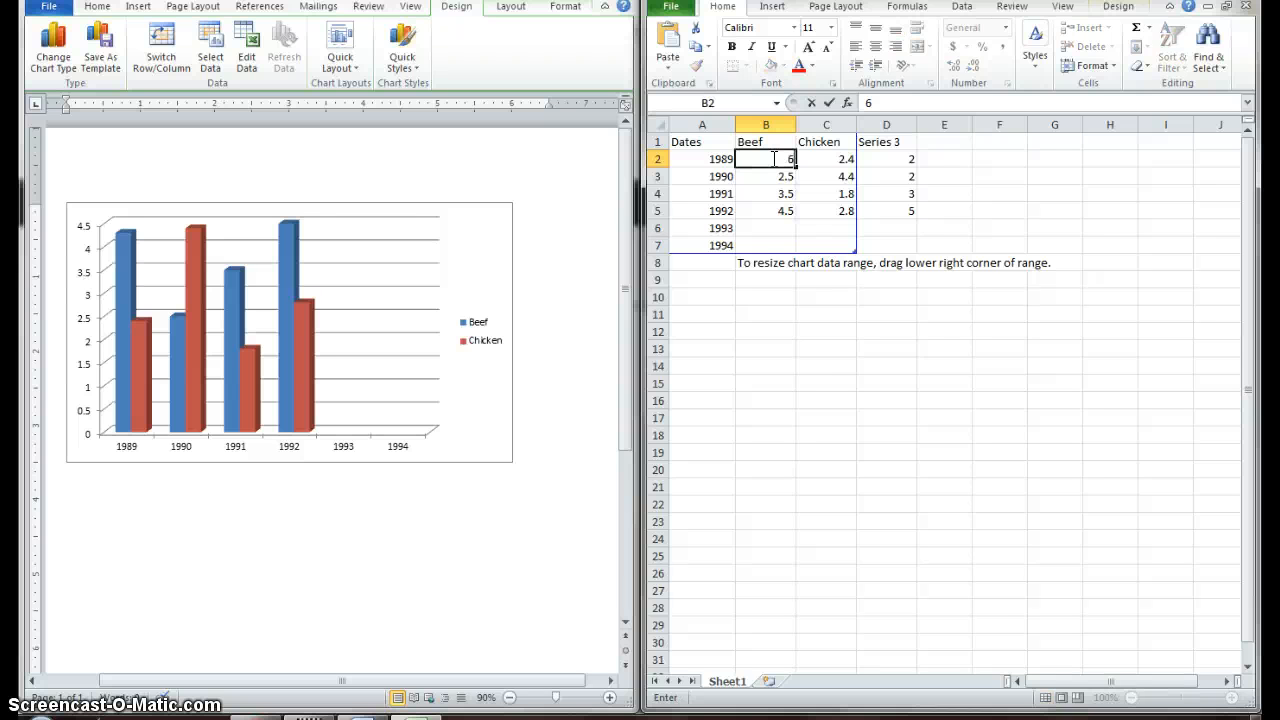
{"action": "left_click", "coordinate": [783, 178]}
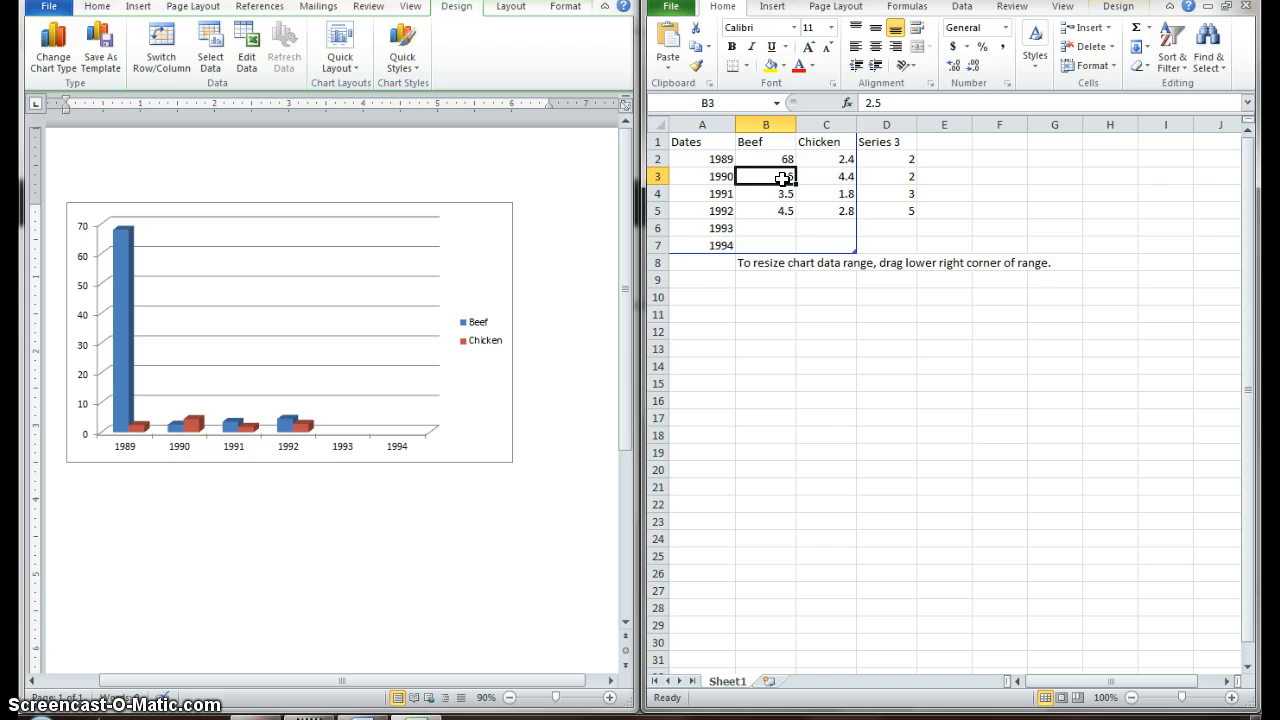
{"action": "type", "text": "6"}
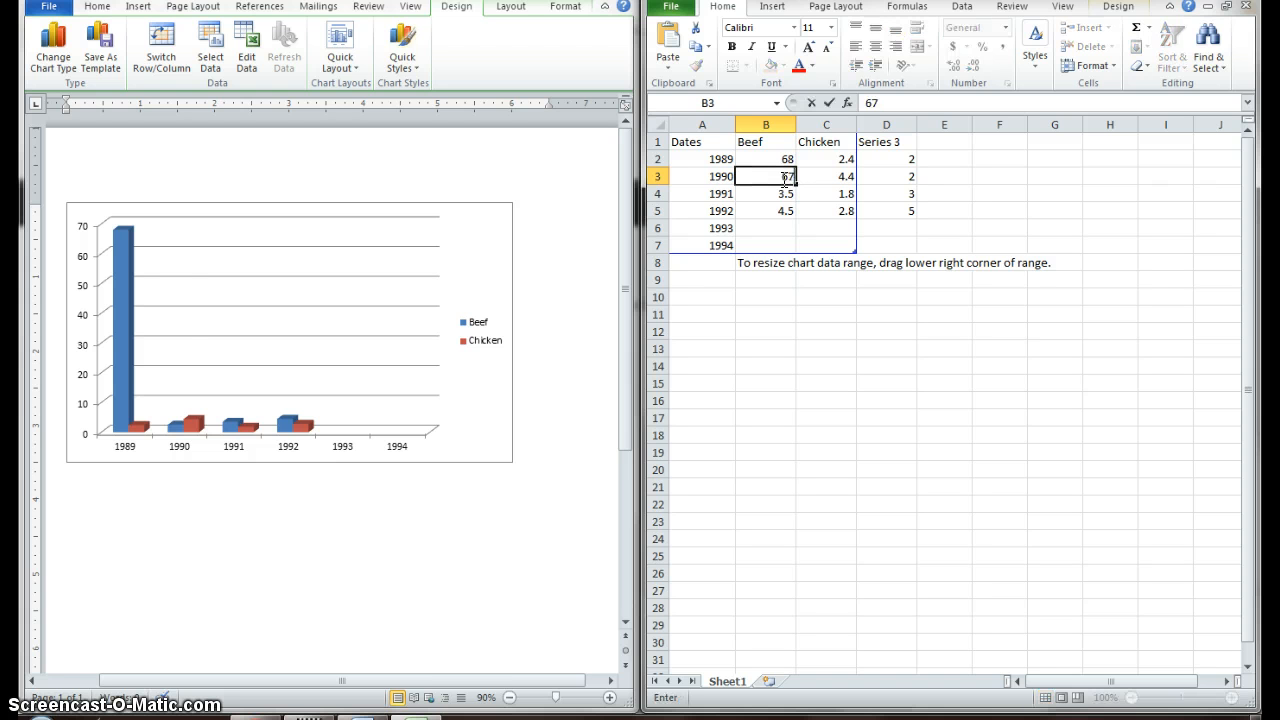
{"action": "type", "text": "7"}
{"action": "key", "text": "Return"}
{"action": "type", "text": "66"}
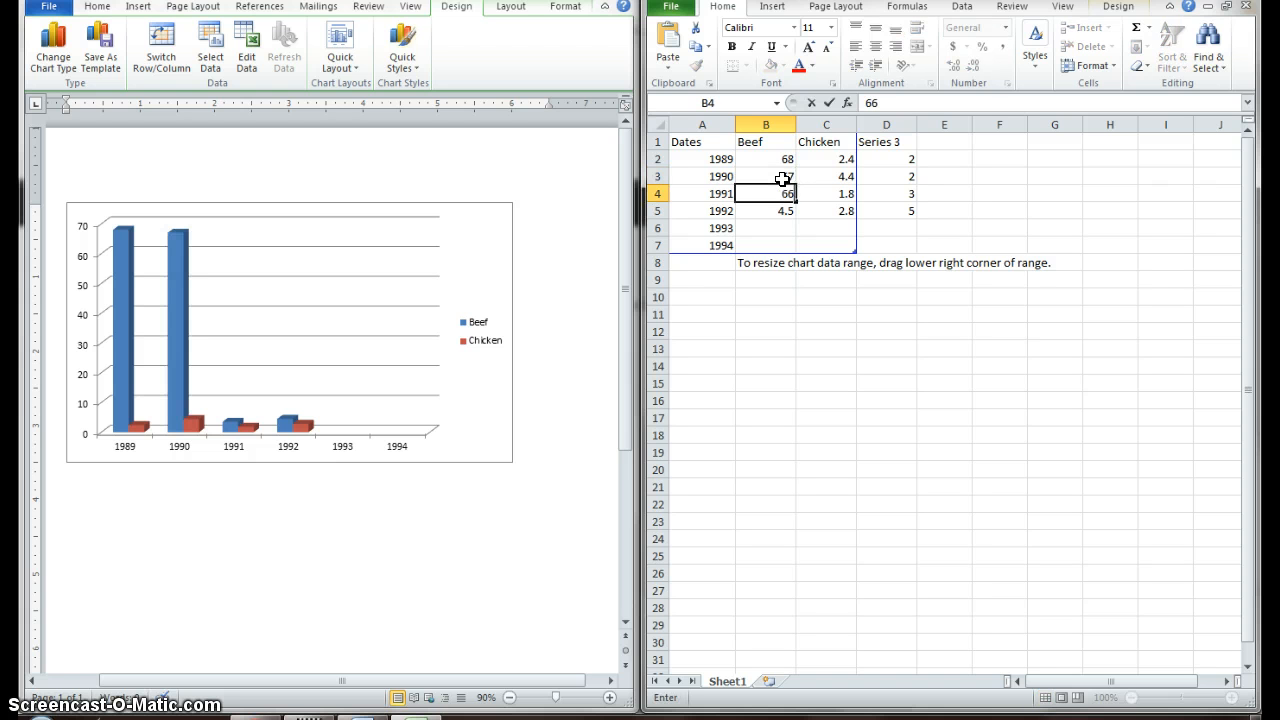
{"action": "key", "text": "Return"}
Step: Complete the Beef column with 67, 65 and 68 for 1992 to 1994 in cells B5 to B7
{"action": "type", "text": "67"}
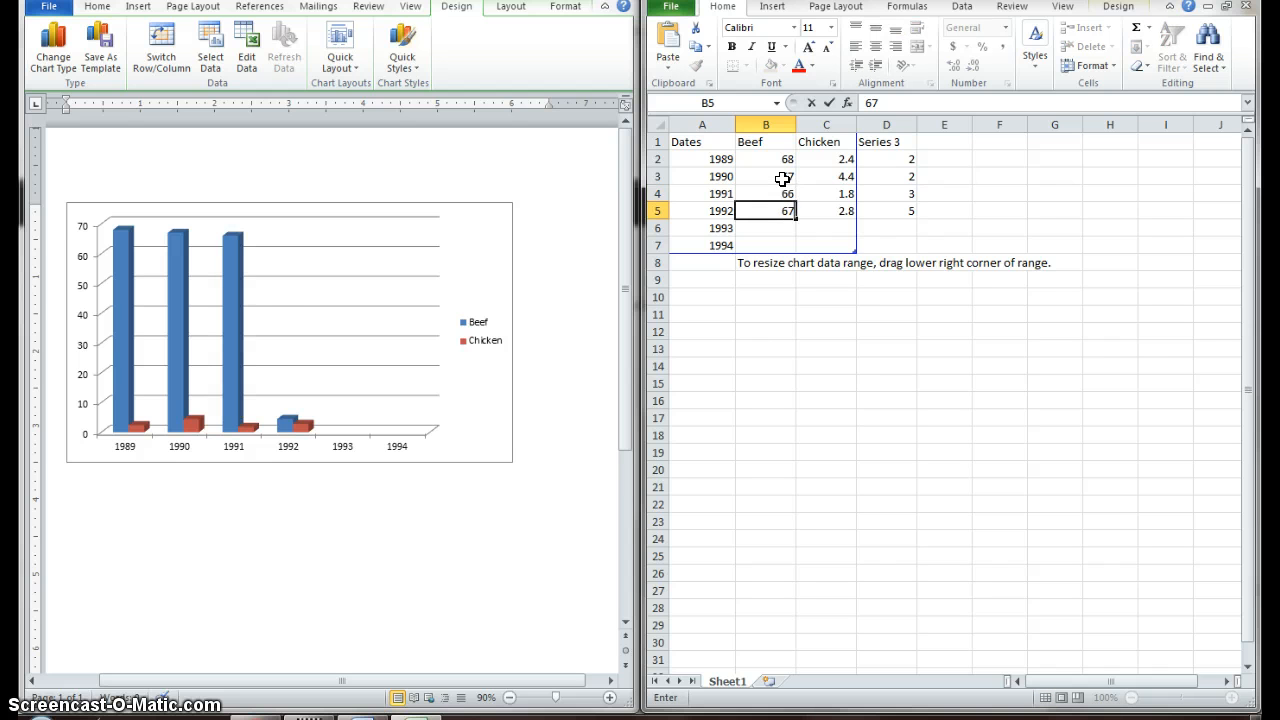
{"action": "key", "text": "Return"}
{"action": "type", "text": "65"}
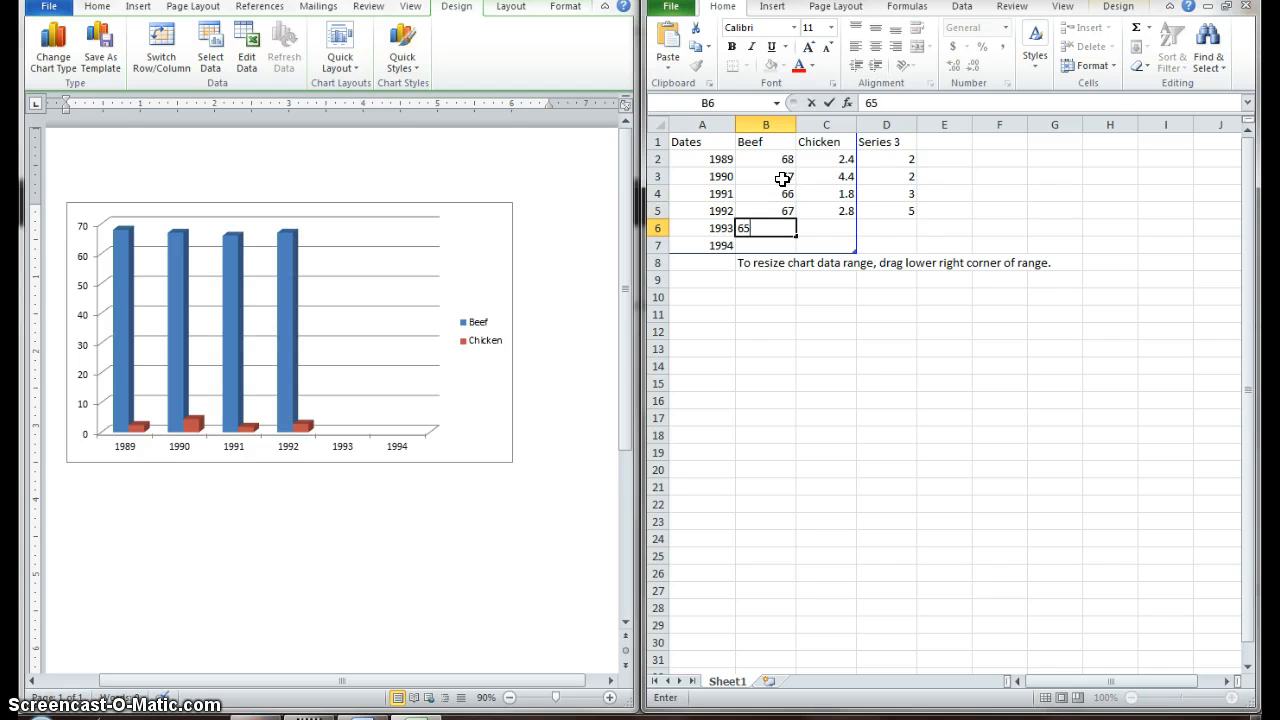
{"action": "key", "text": "Return"}
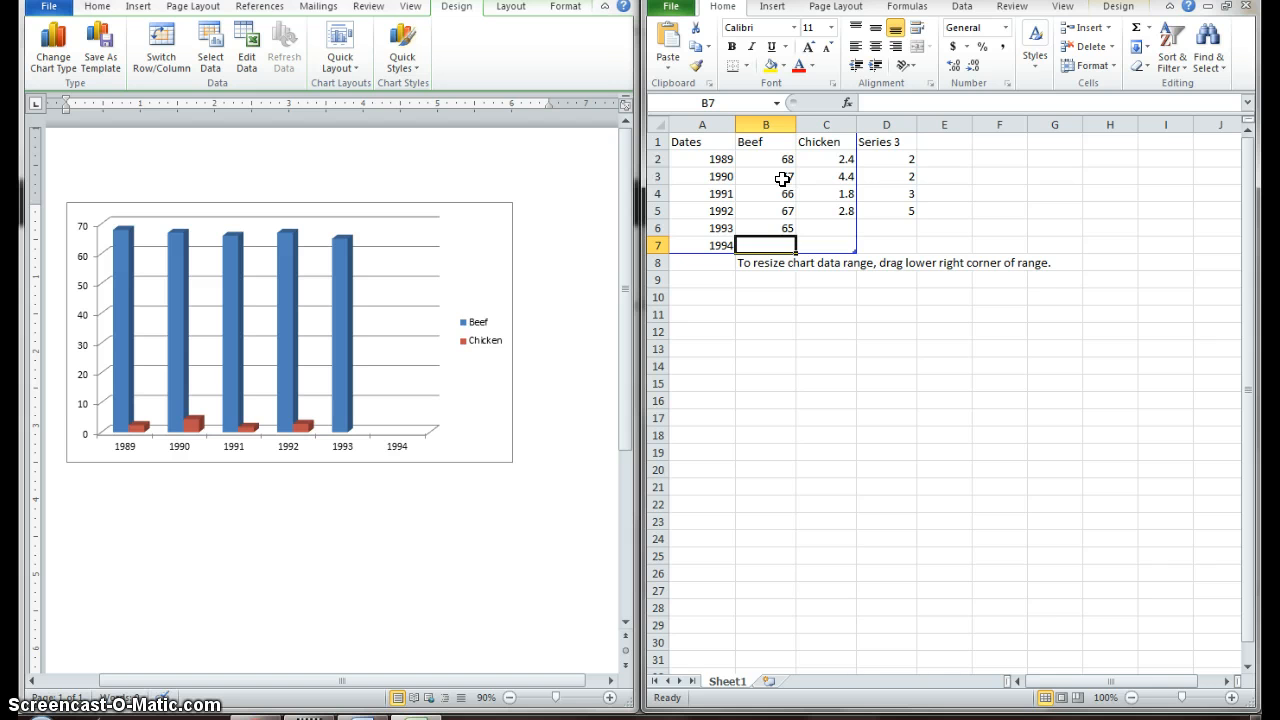
{"action": "type", "text": "68"}
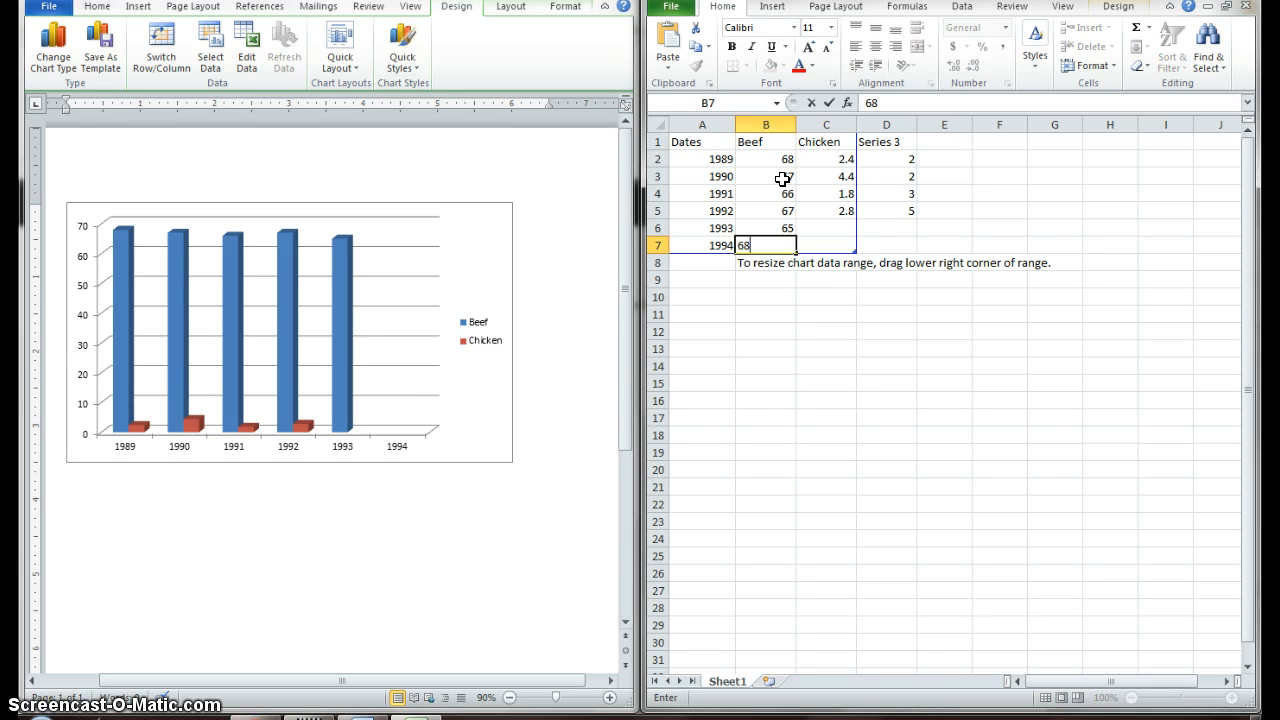
Step: Enter the Chicken values 70, 71 and 72 for 1989, 1990 and 1991 in cells C2 to C4
{"action": "left_click", "coordinate": [845, 160]}
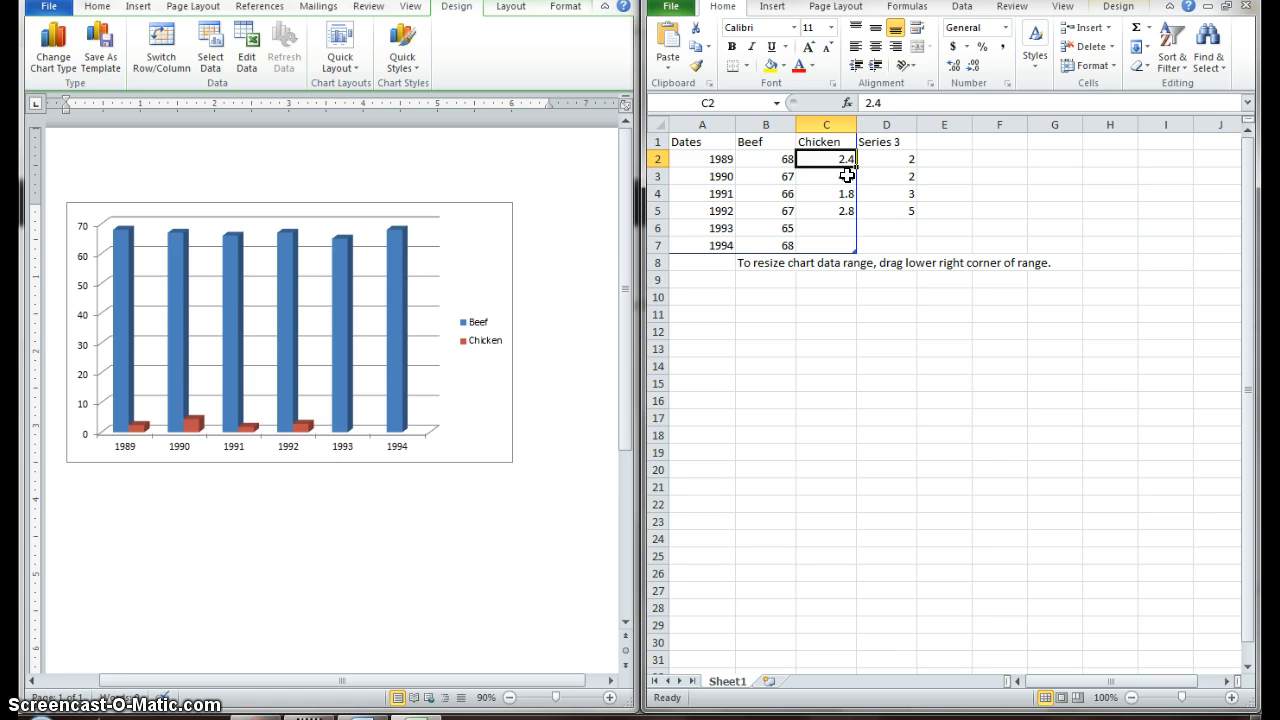
{"action": "type", "text": "70"}
{"action": "left_click", "coordinate": [847, 175]}
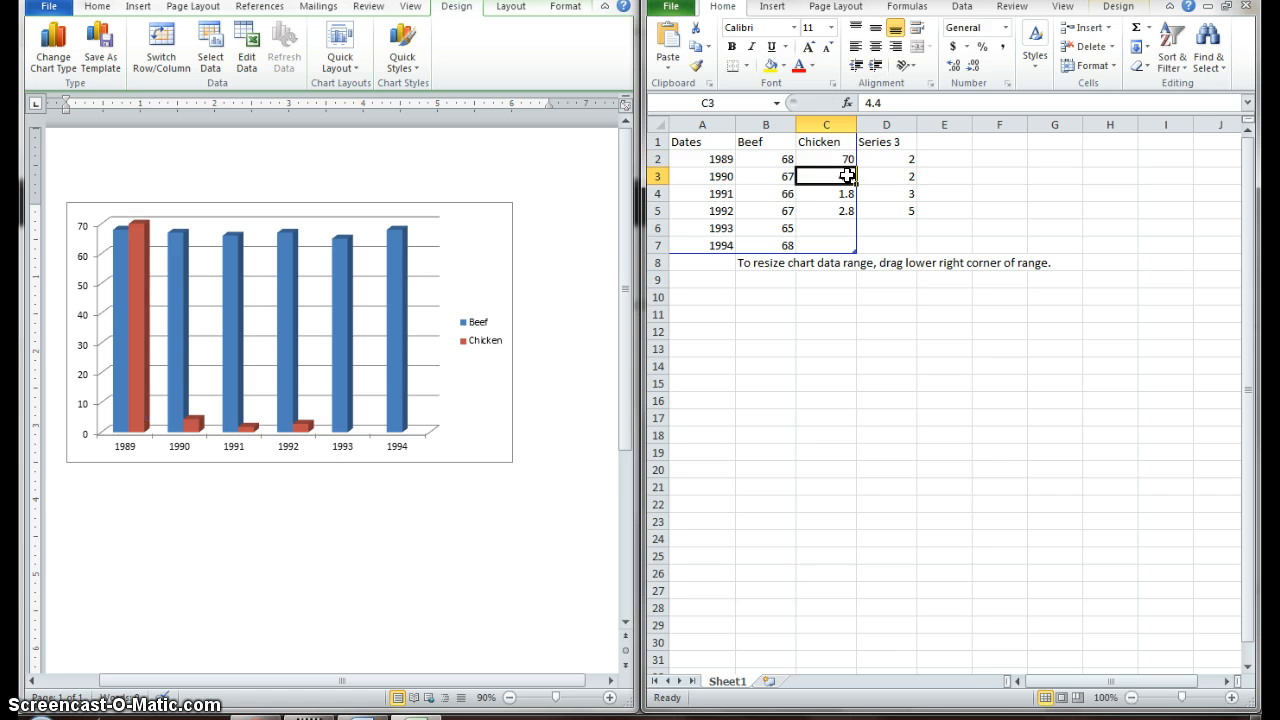
{"action": "type", "text": "71"}
{"action": "key", "text": "Return"}
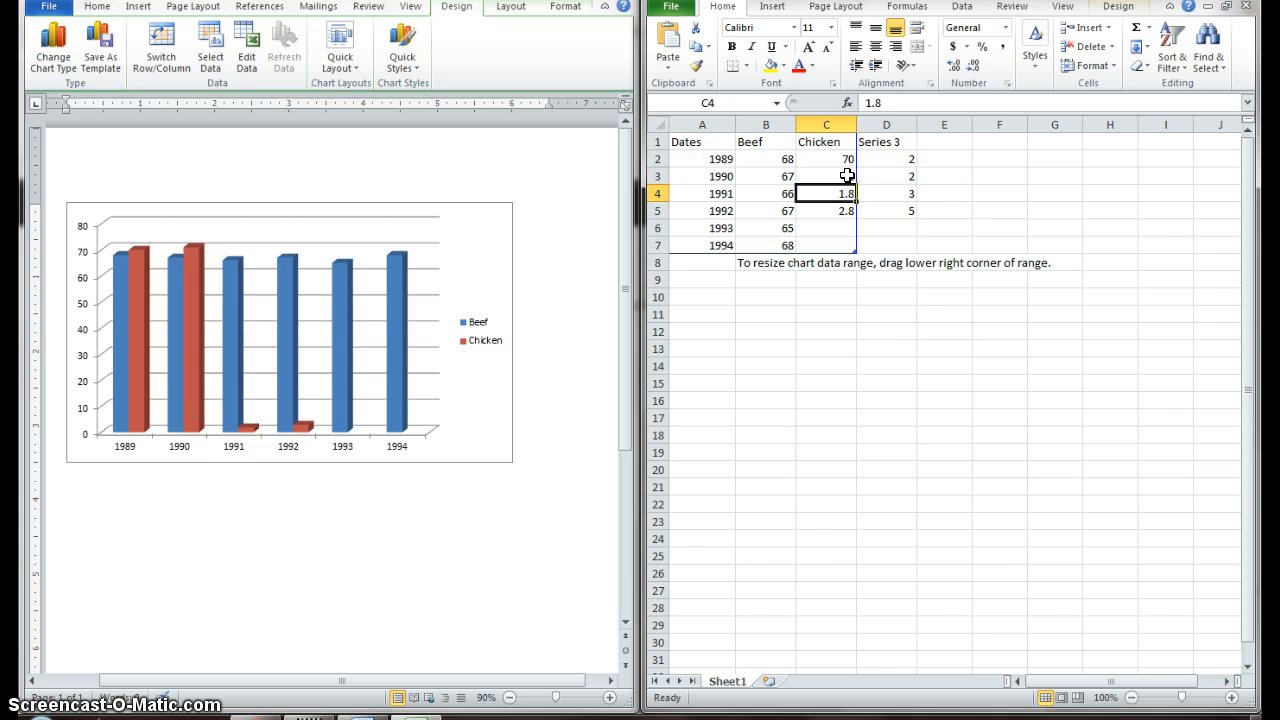
{"action": "type", "text": "72"}
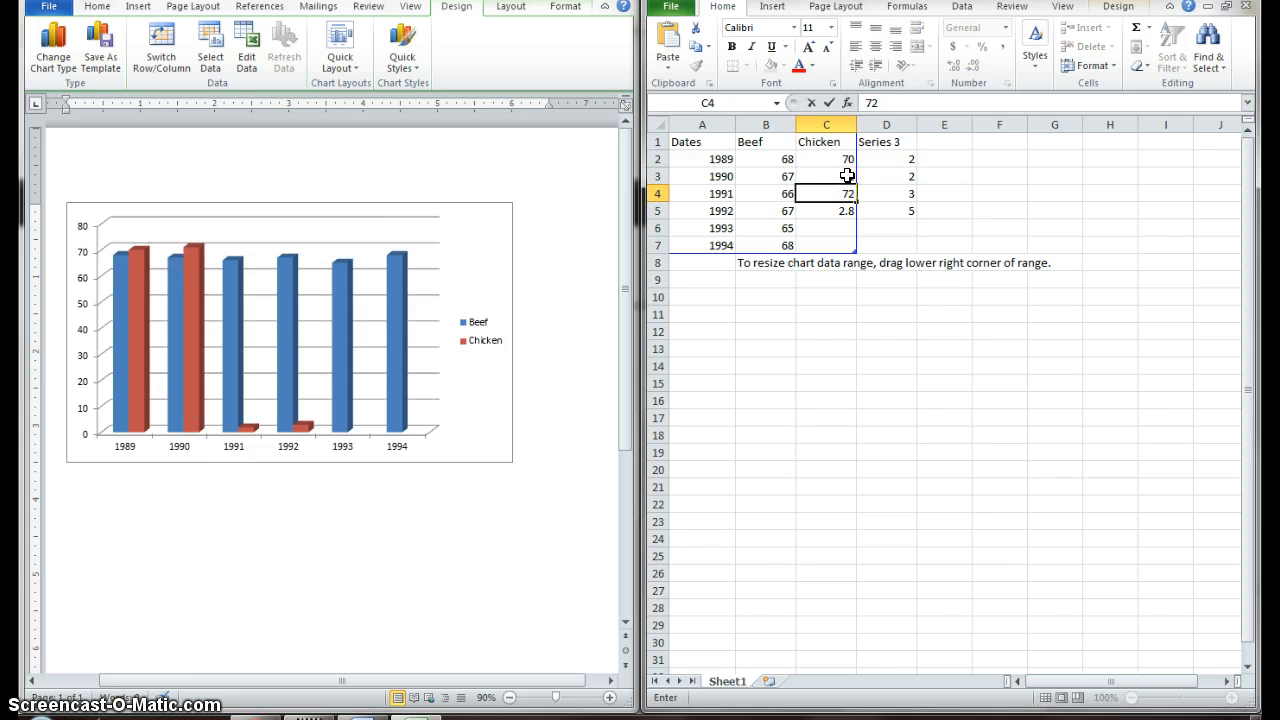
{"action": "key", "text": "Return"}
Step: Complete the Chicken column with 69, 71 and 74 for 1992 to 1994 in cells C5 to C7
{"action": "type", "text": "69"}
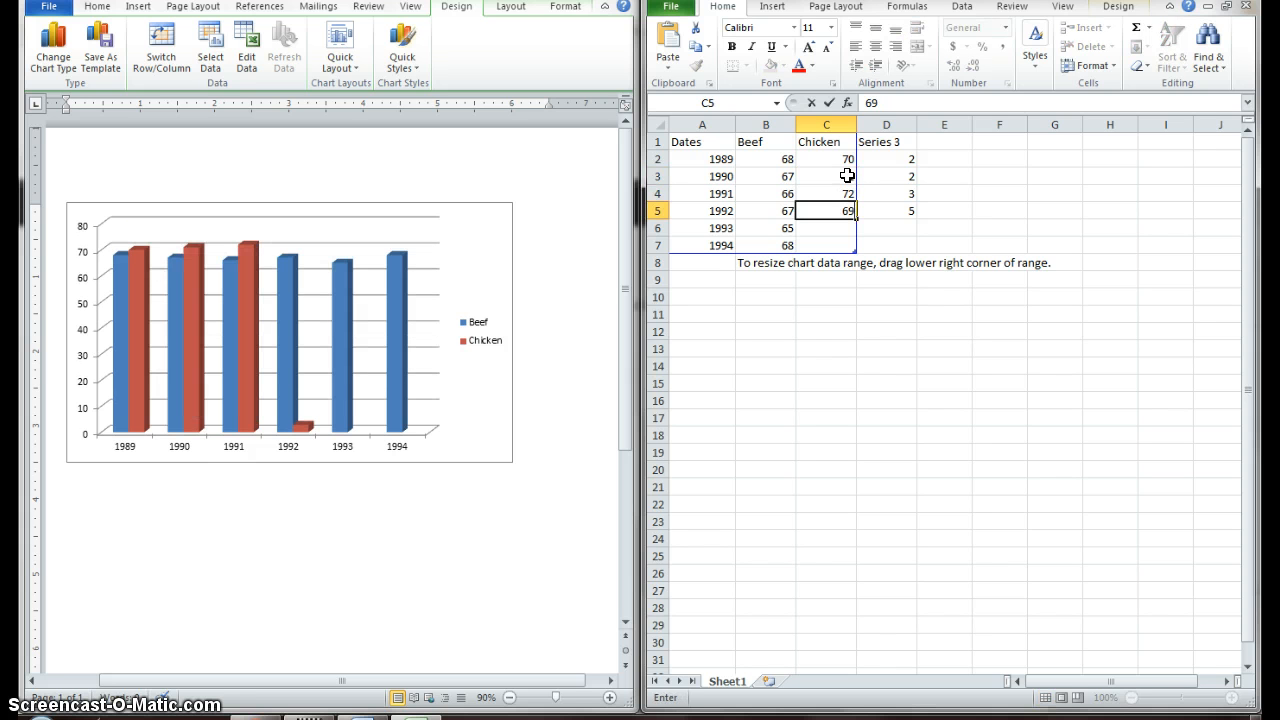
{"action": "key", "text": "Return"}
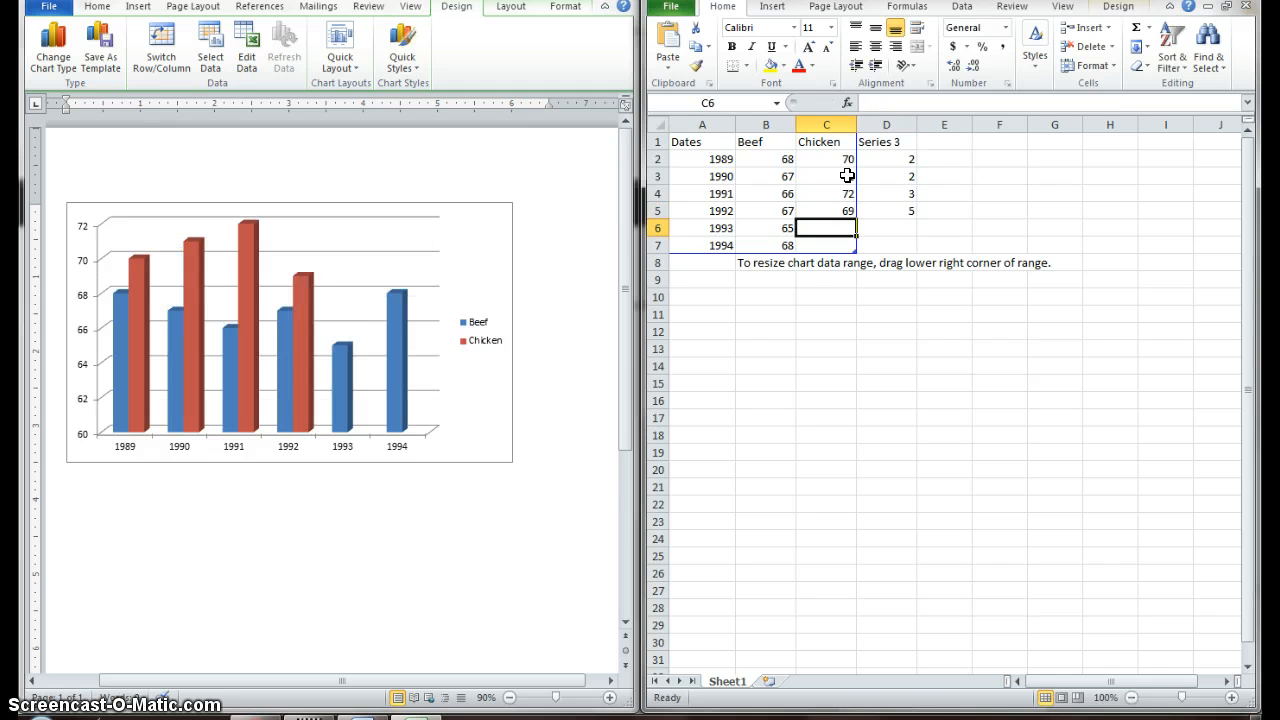
{"action": "type", "text": "71"}
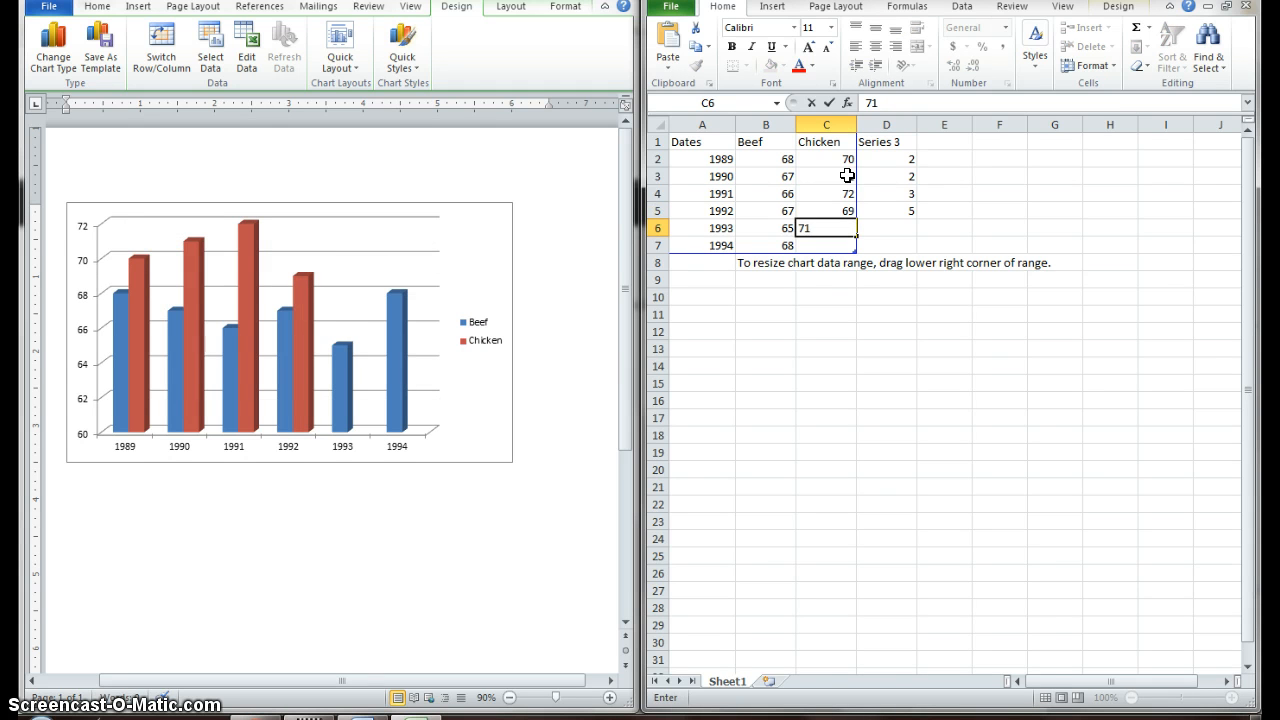
{"action": "key", "text": "Return"}
{"action": "type", "text": "74"}
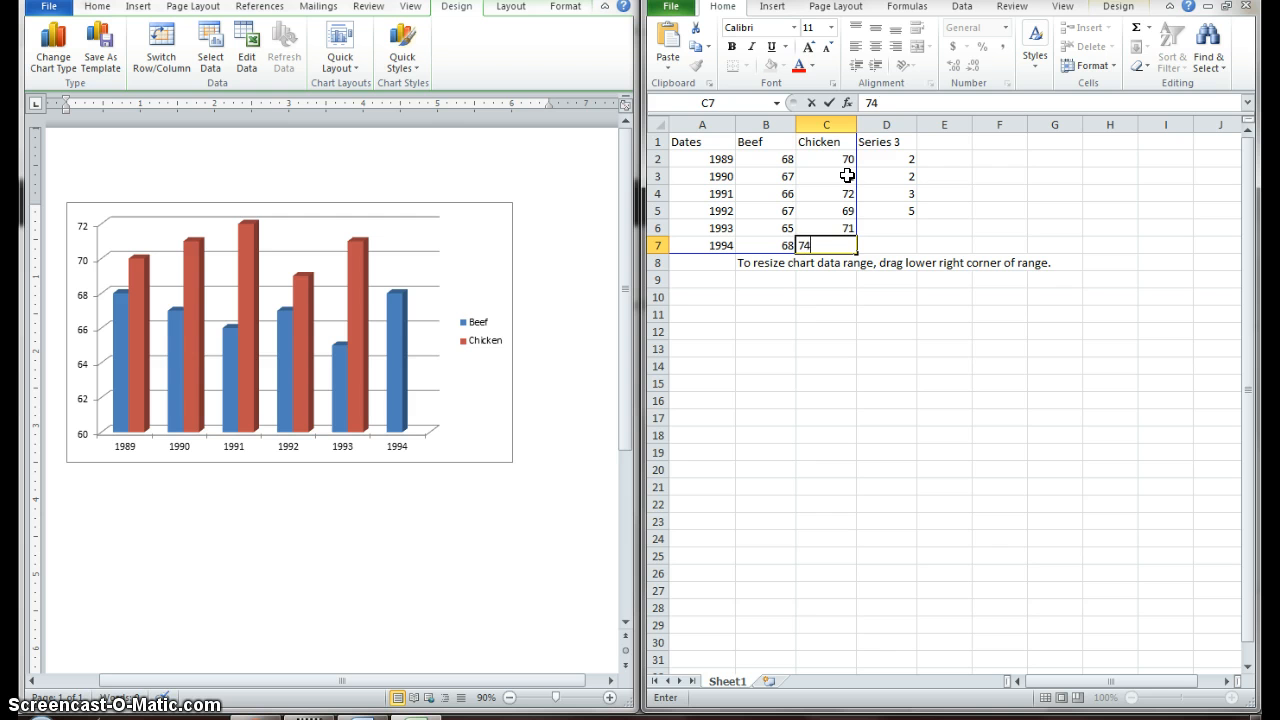
{"action": "key", "text": "Return"}
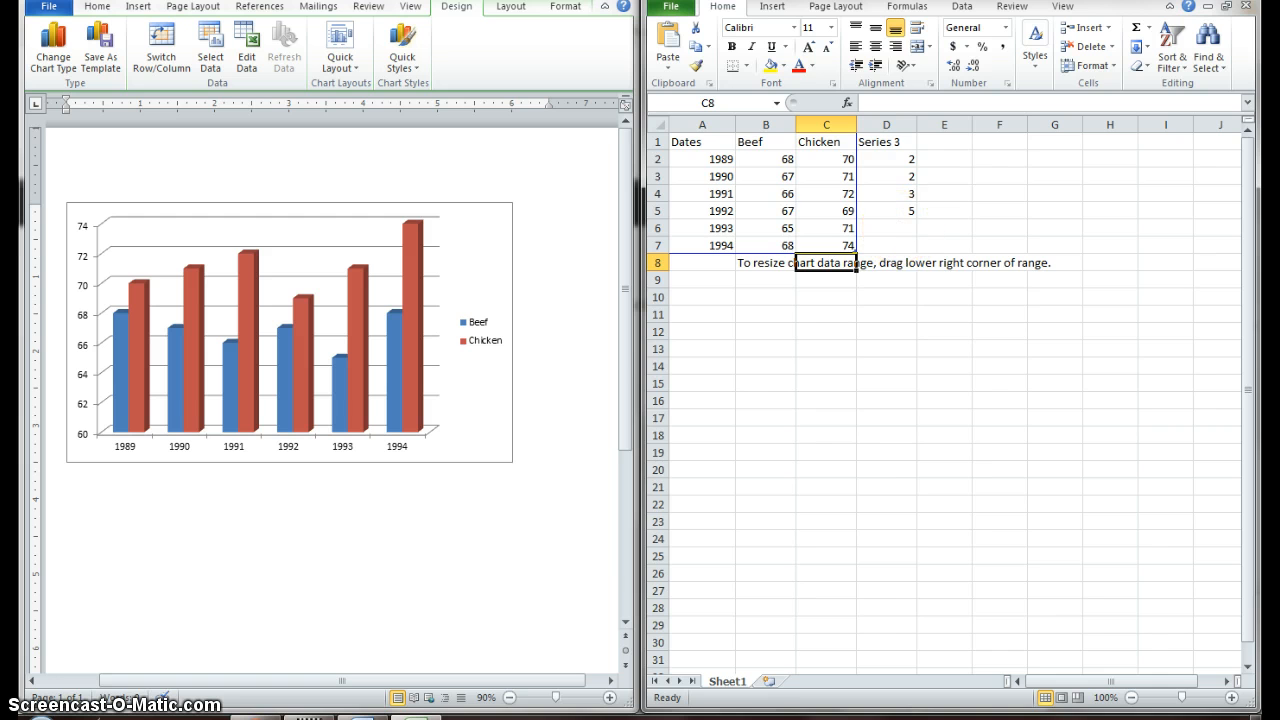
Step: Minimize the chart data sheet and maximize the Word document window containing the chart
{"action": "left_click", "coordinate": [1168, 1]}
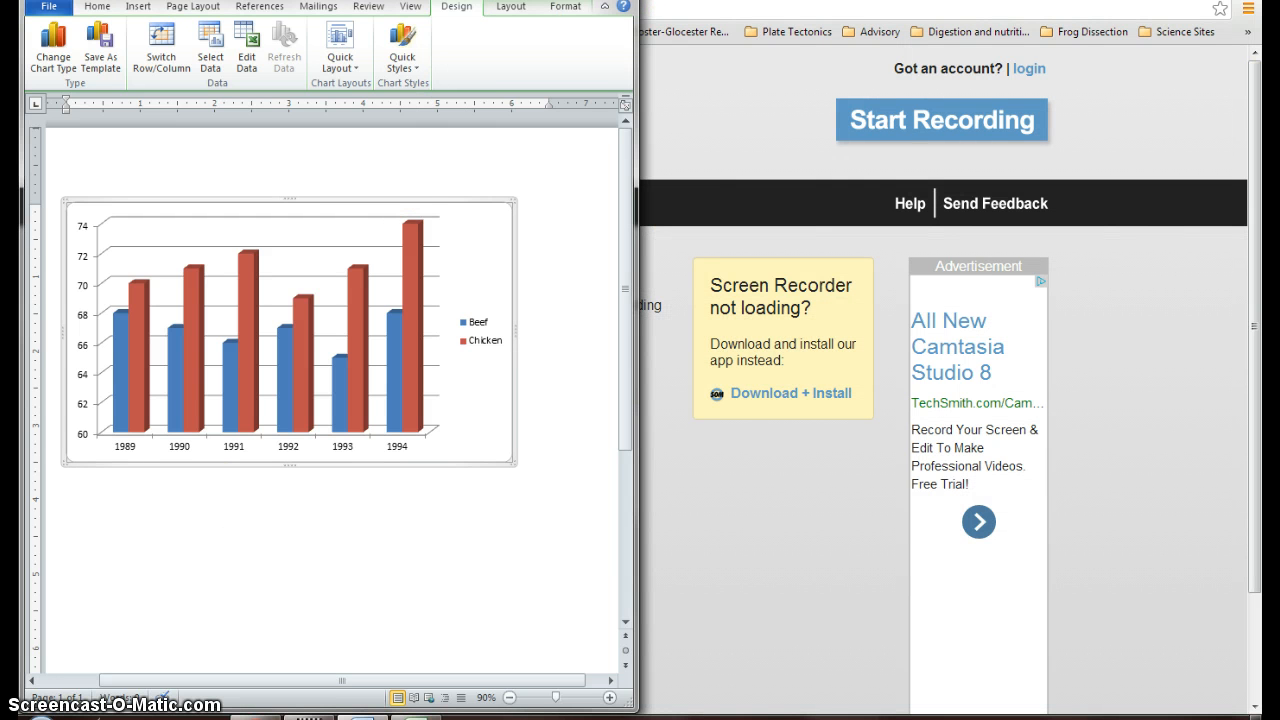
{"action": "left_click", "coordinate": [578, 1]}
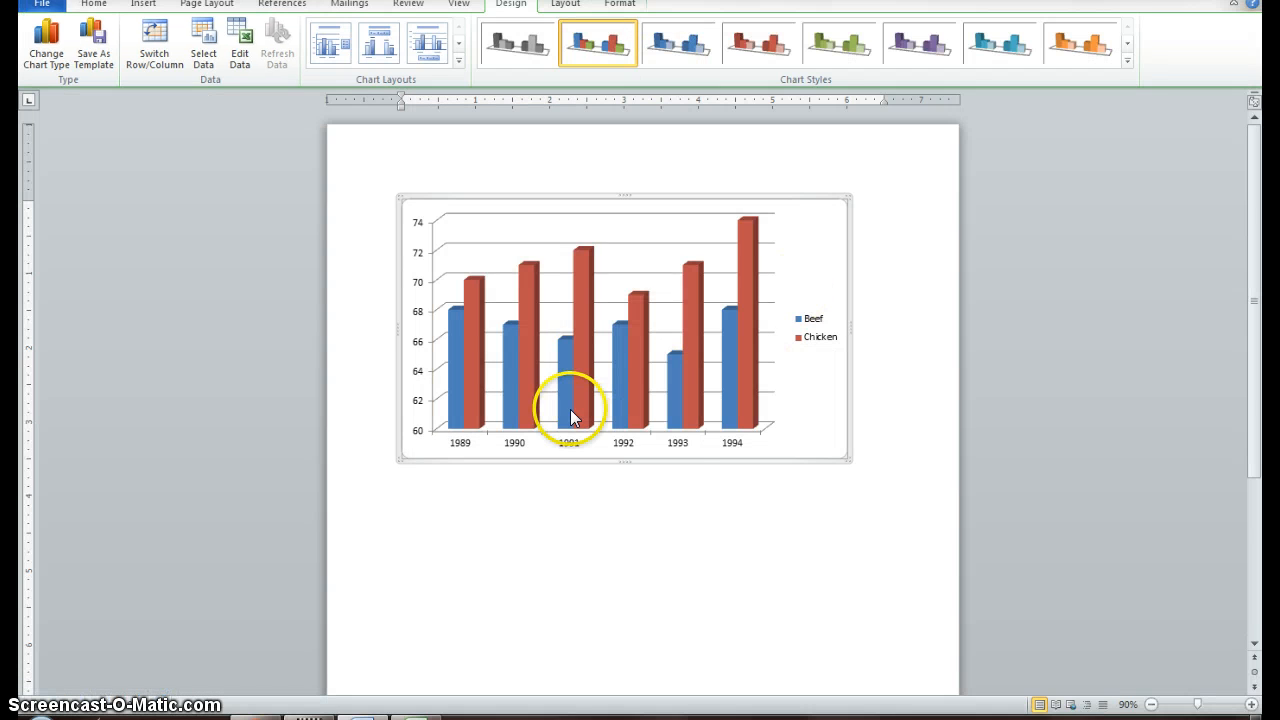
{"action": "mouse_move", "coordinate": [569, 413]}
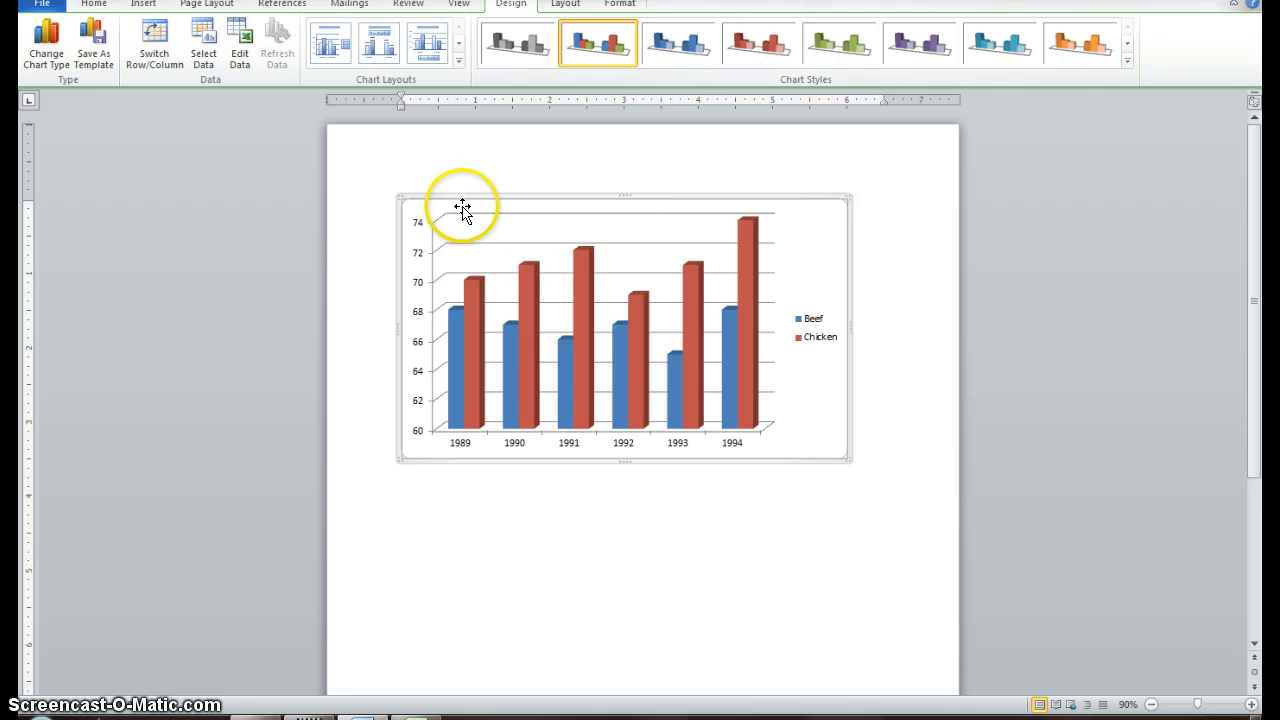
Step: Add a chart title, trying the Centered Overlay Title placement before setting it to Above Chart
{"action": "left_click", "coordinate": [566, 8]}
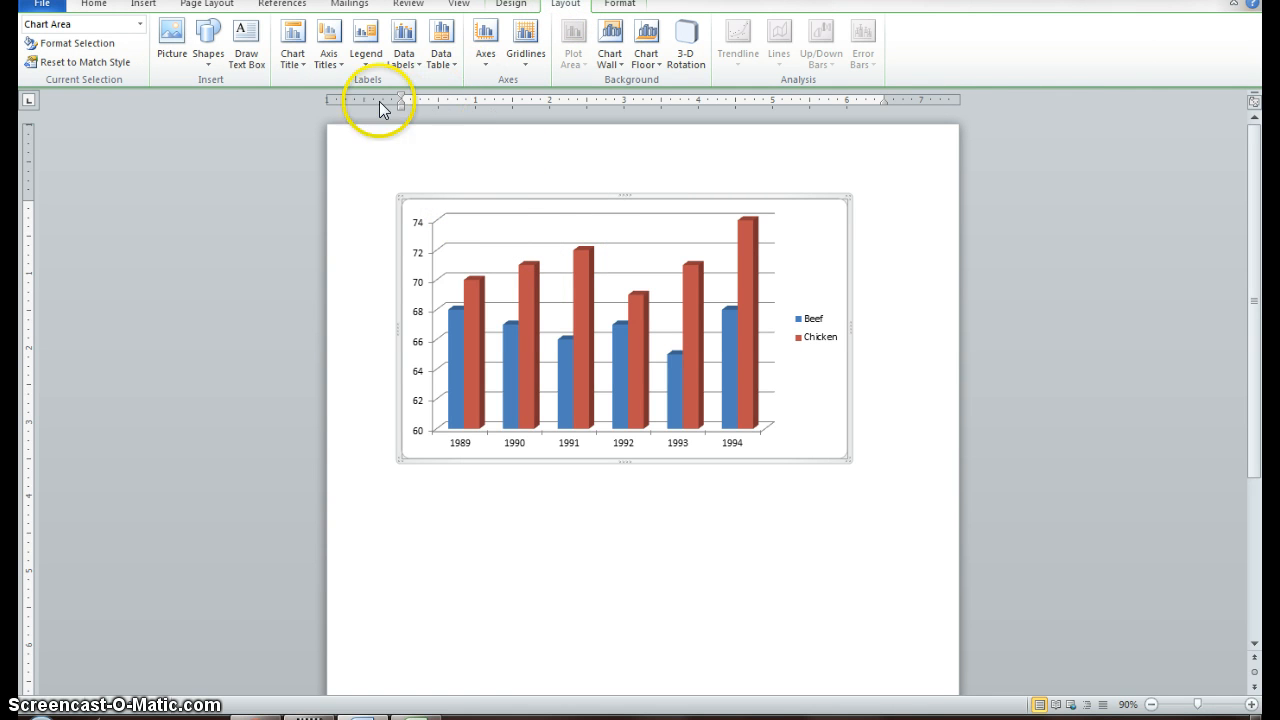
{"action": "left_click", "coordinate": [293, 58]}
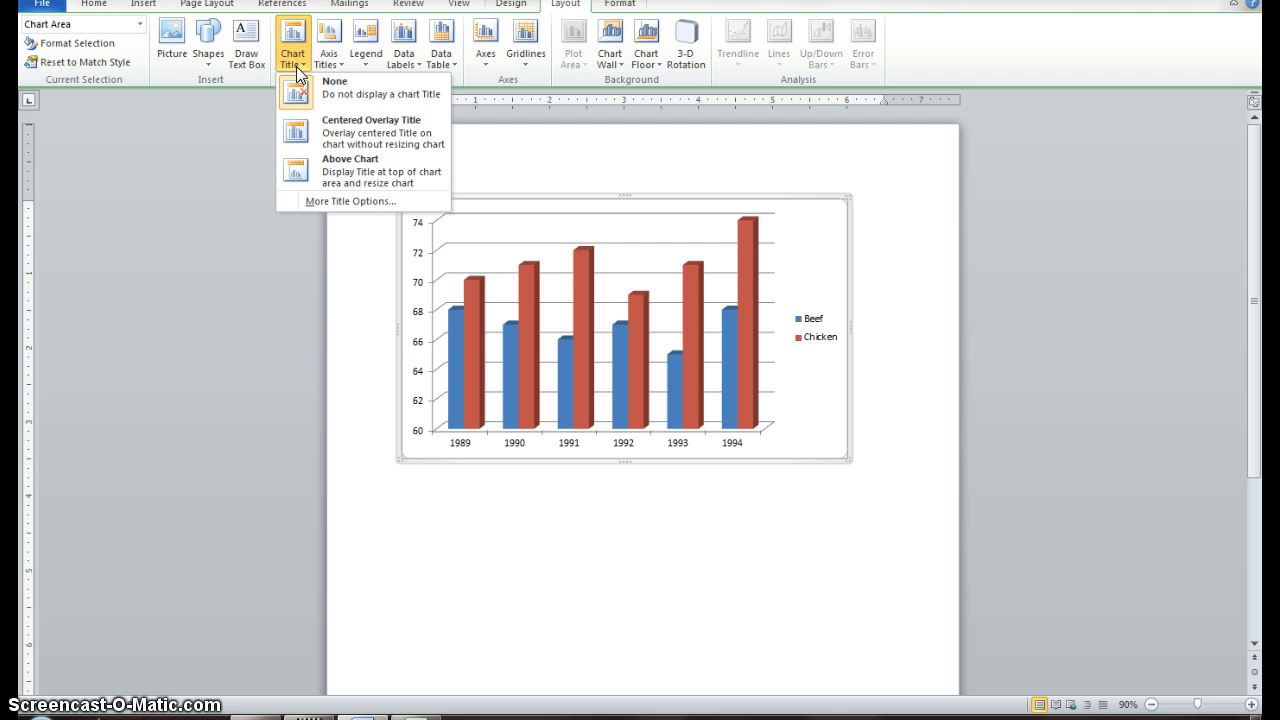
{"action": "left_click", "coordinate": [380, 135]}
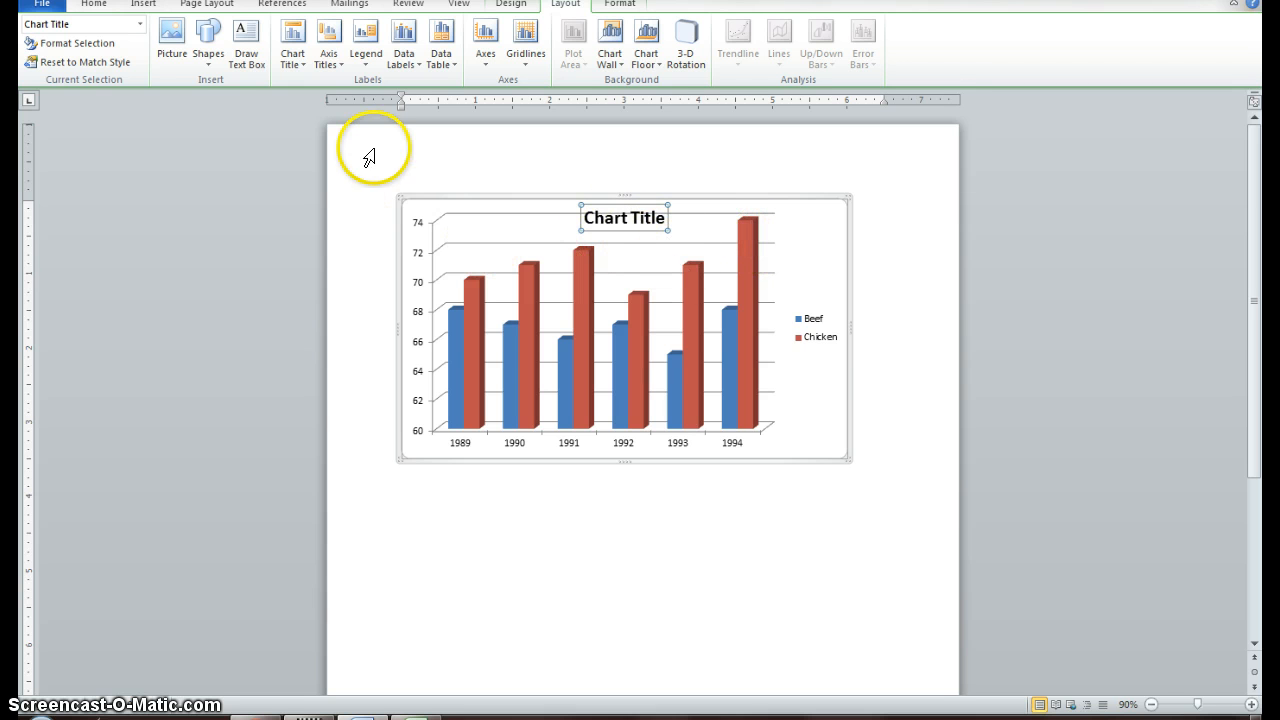
{"action": "left_click", "coordinate": [305, 66]}
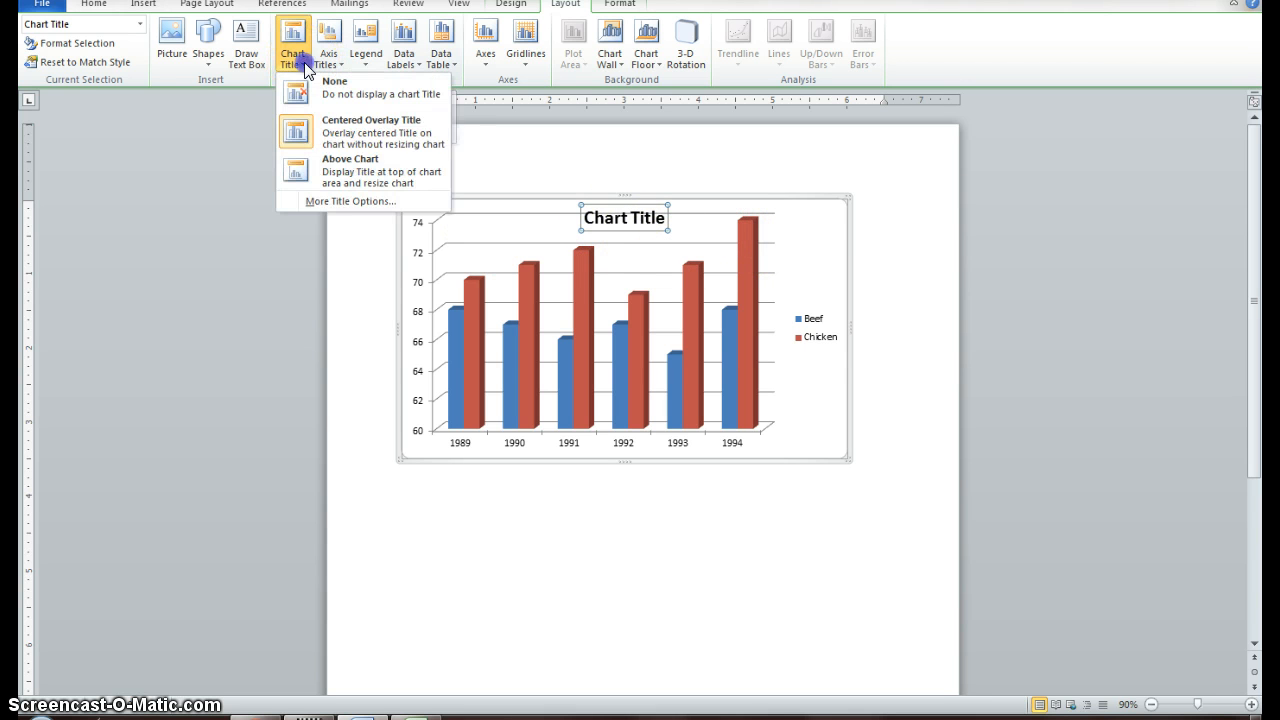
{"action": "left_click", "coordinate": [338, 177]}
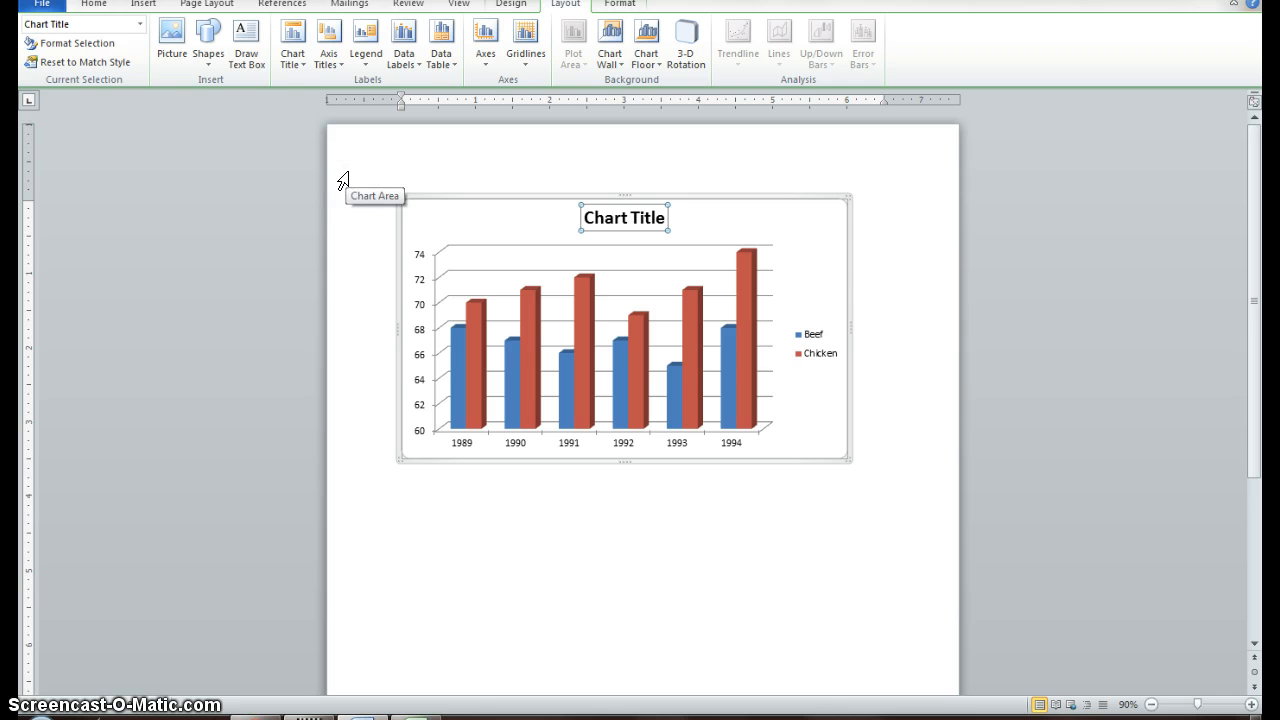
Step: Replace the placeholder chart title with "Amount of meat consumed per american from the years 1989-1994"
{"action": "left_click", "coordinate": [591, 218]}
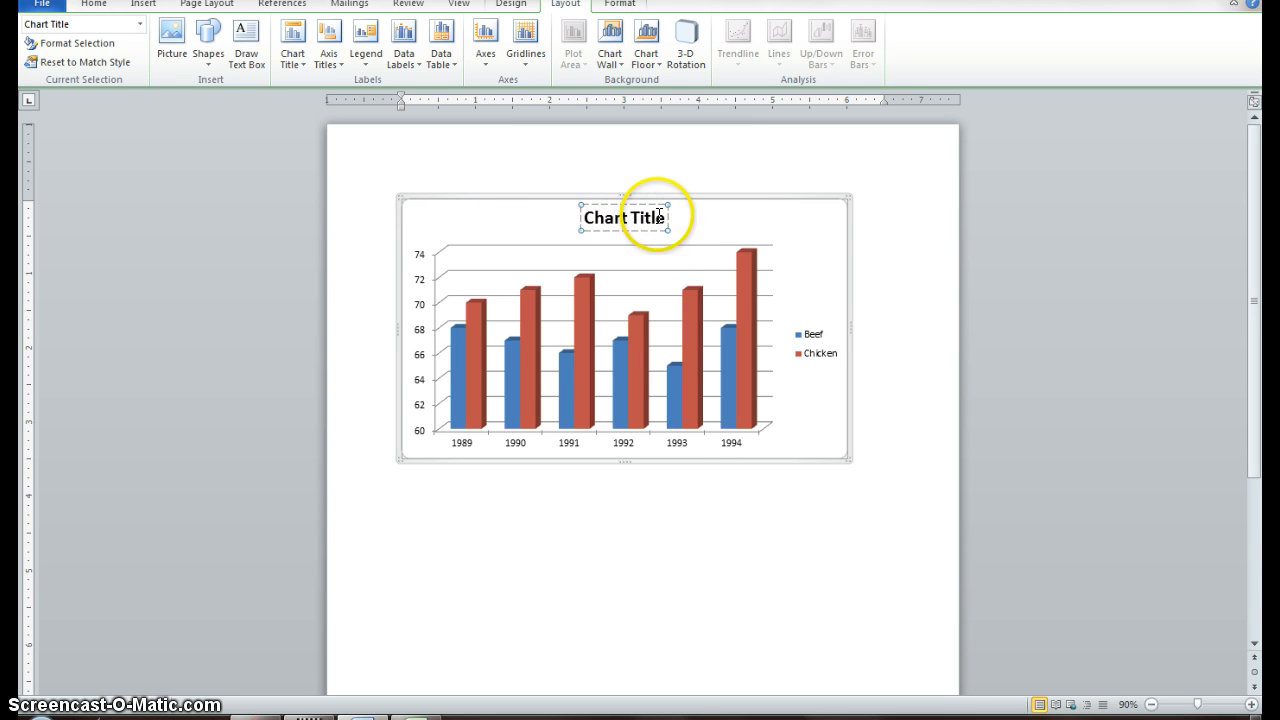
{"action": "left_click", "coordinate": [661, 217]}
{"action": "left_click_drag", "start_coordinate": [661, 217], "coordinate": [580, 216]}
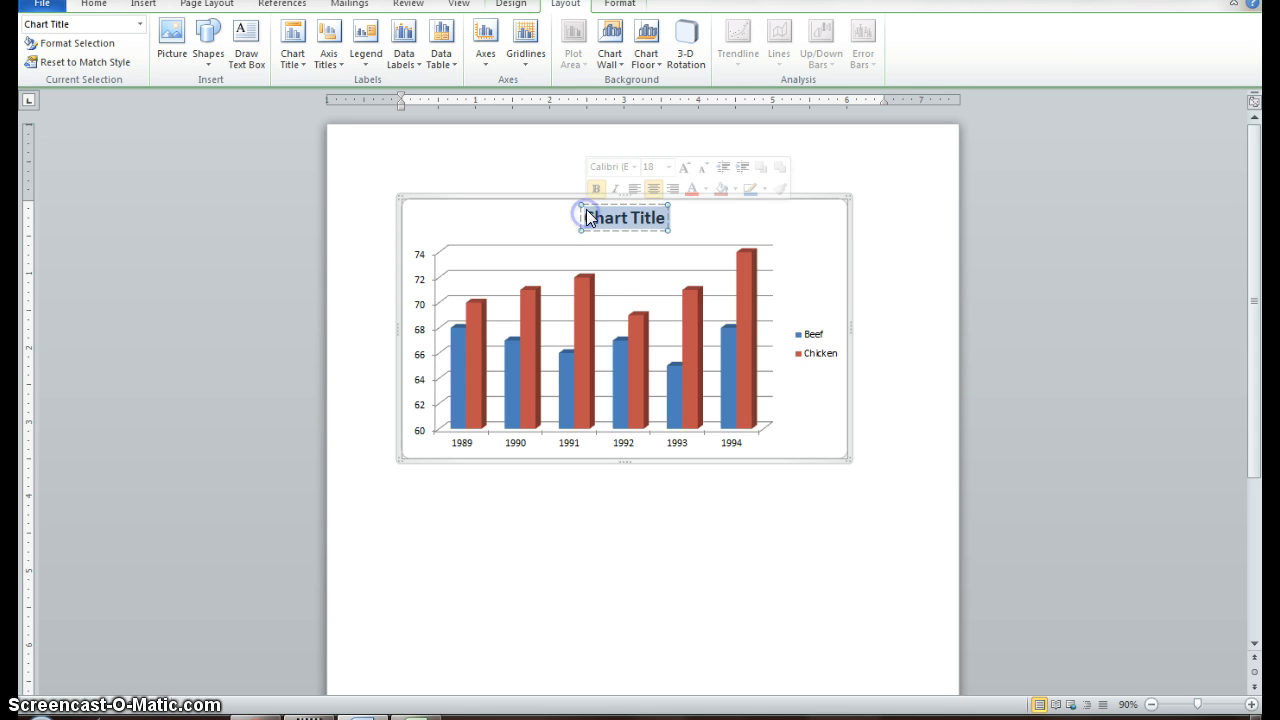
{"action": "type", "text": "Amo"}
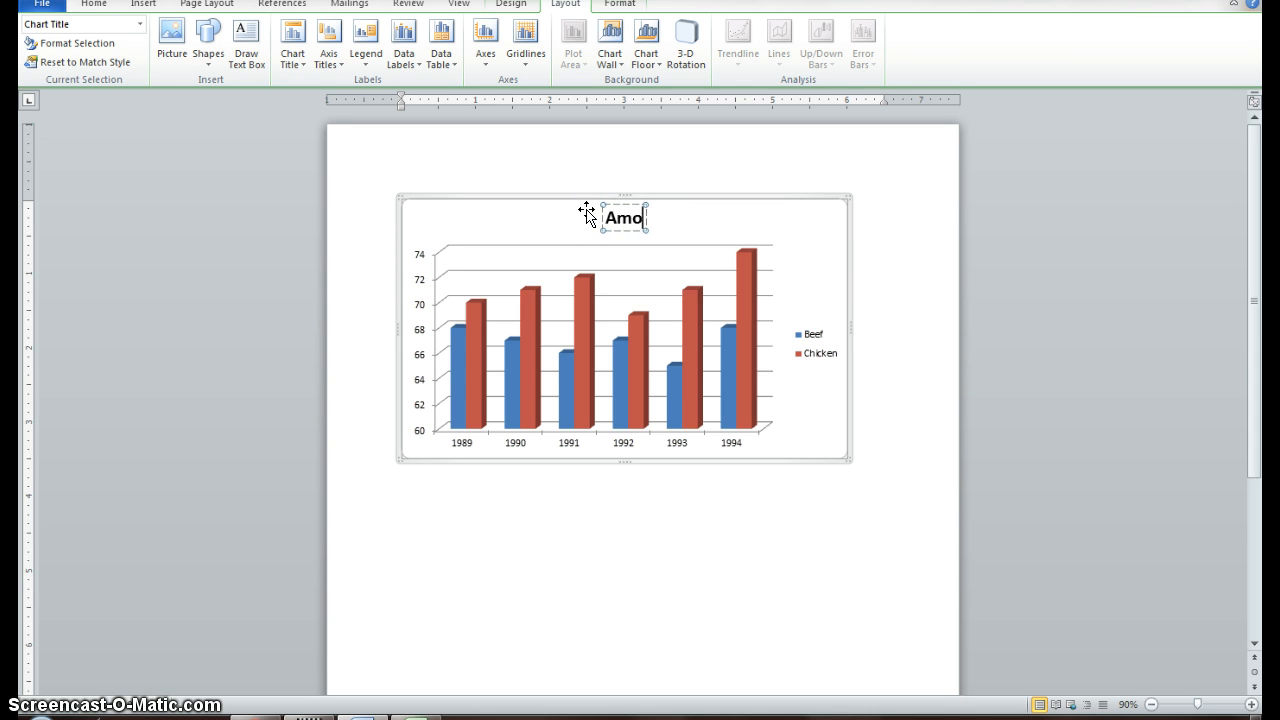
{"action": "type", "text": "unt of meat"}
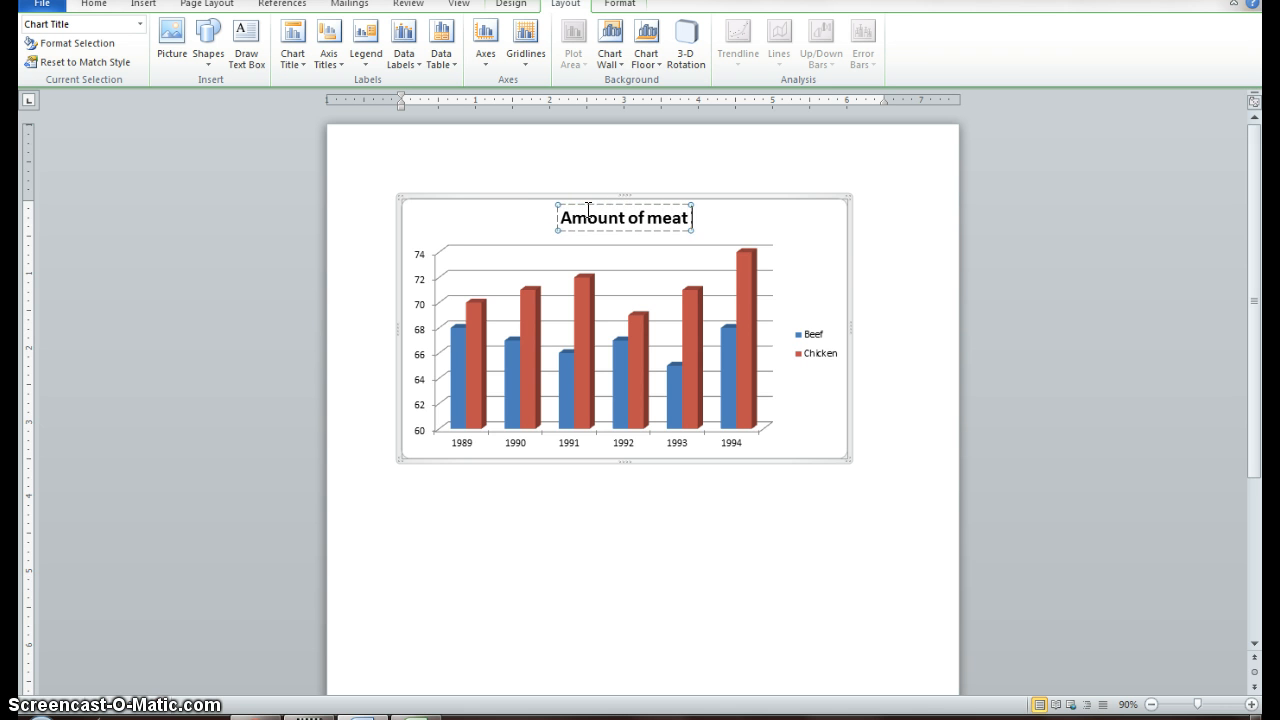
{"action": "type", "text": " consu"}
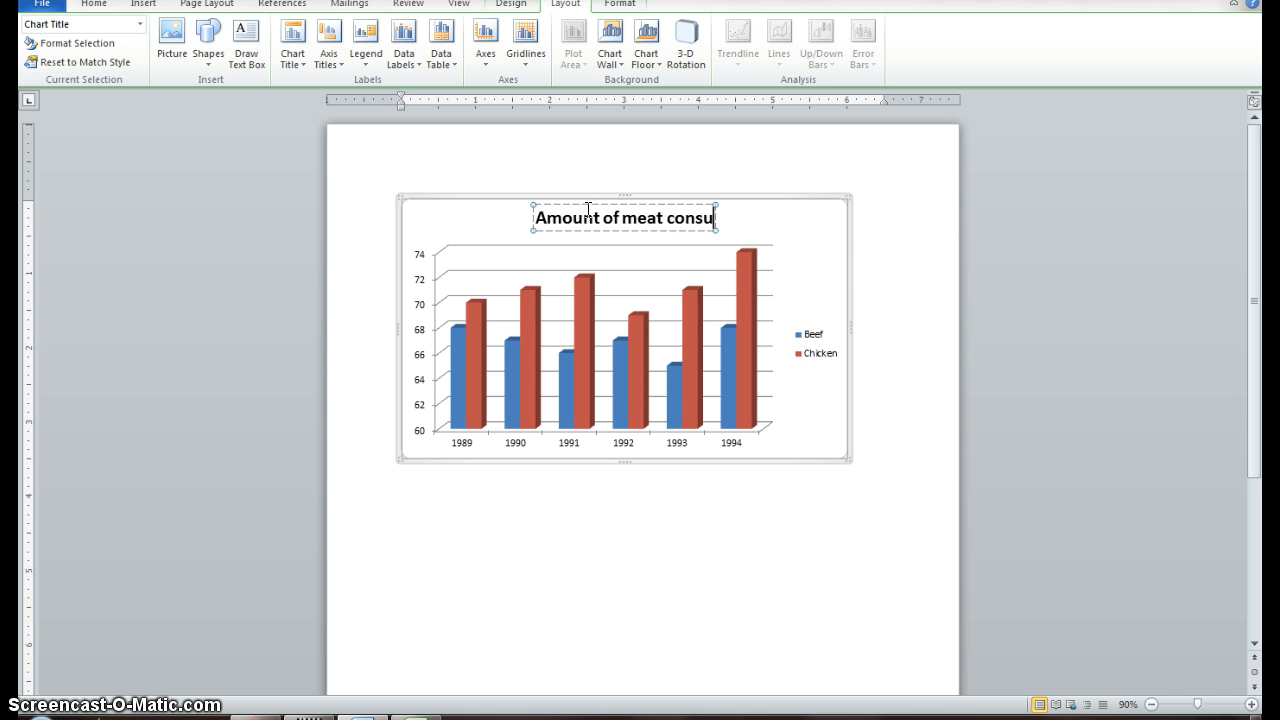
{"action": "type", "text": "med per"}
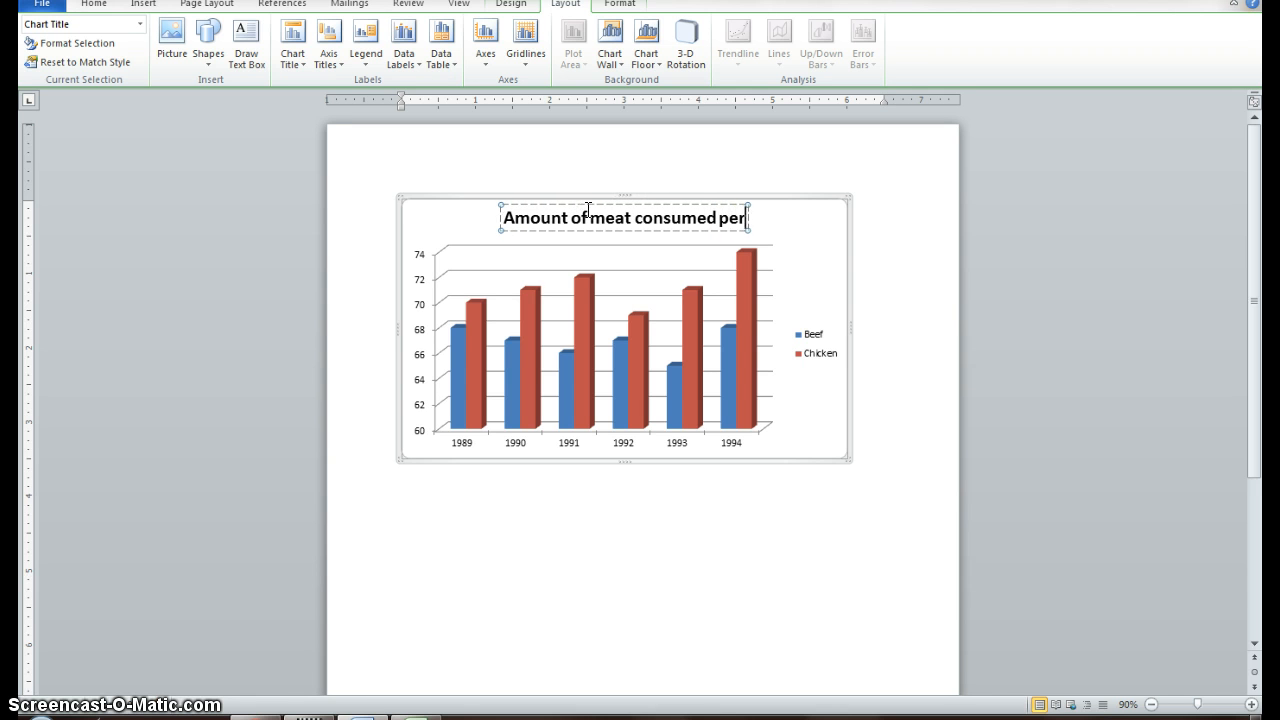
{"action": "type", "text": " america"}
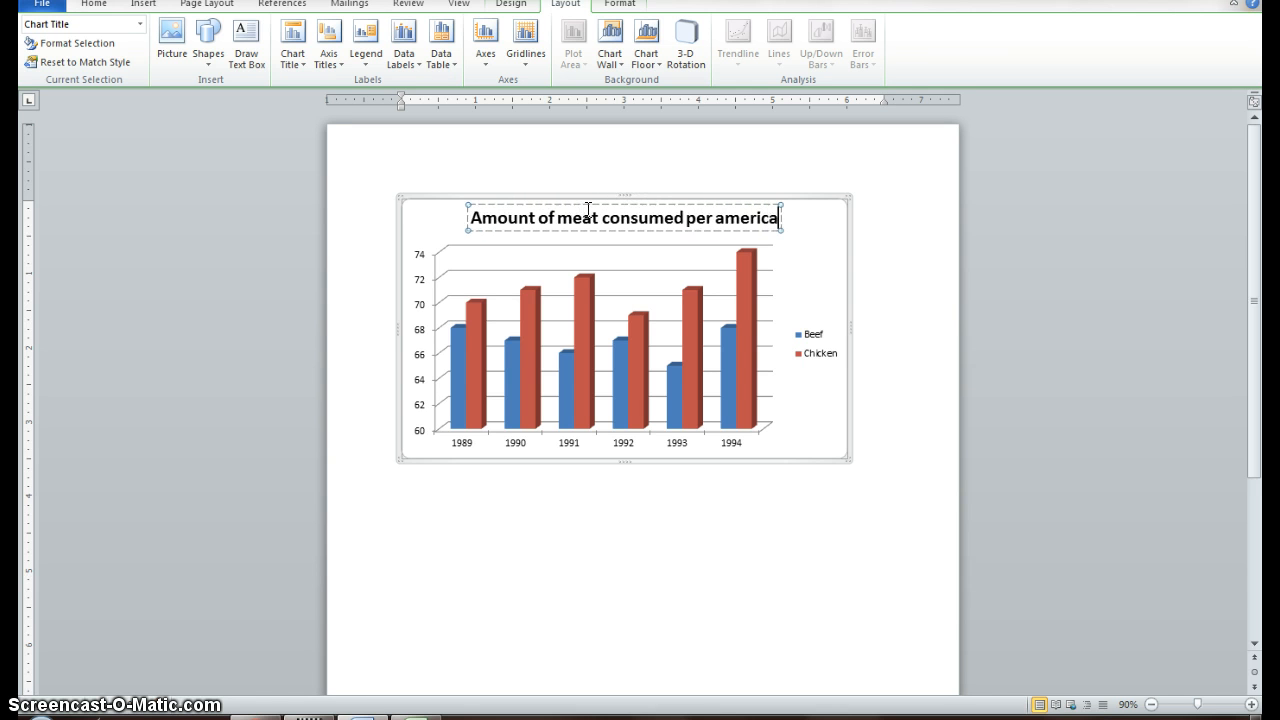
{"action": "type", "text": "n fr"}
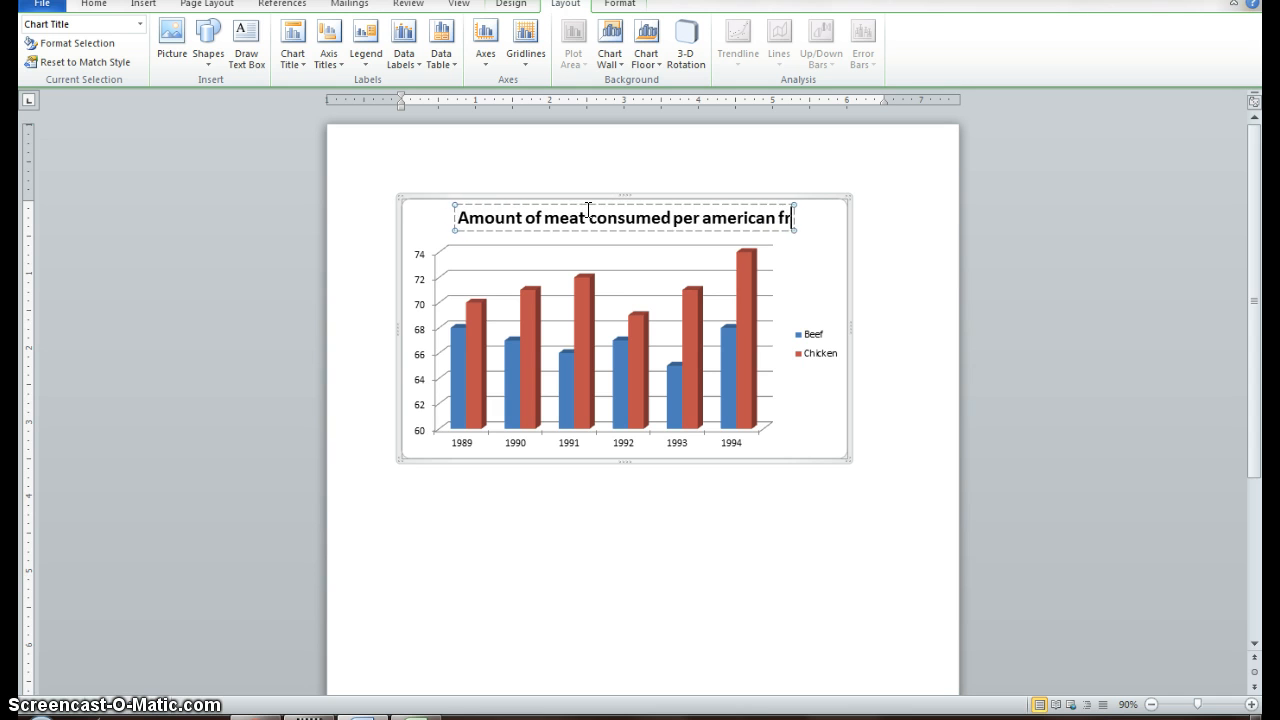
{"action": "type", "text": "om the yea"}
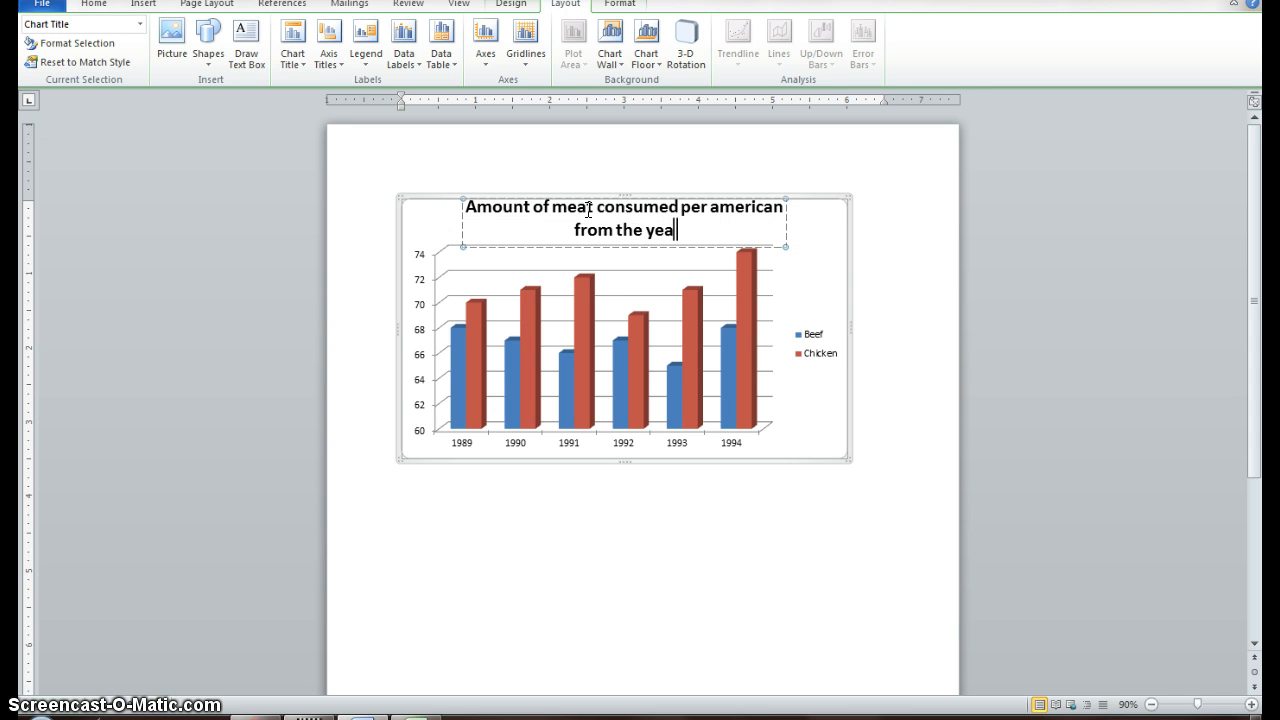
{"action": "type", "text": "rs 18"}
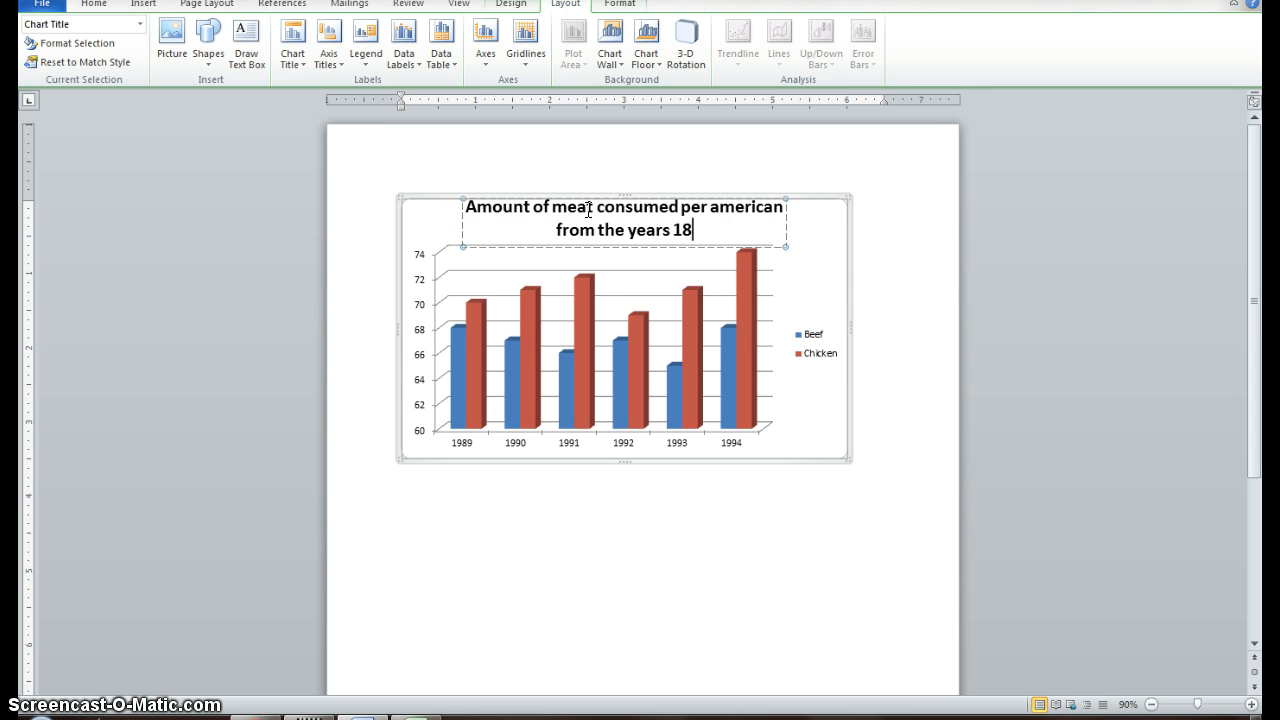
{"action": "key", "text": "BackSpace"}
{"action": "type", "text": "989"}
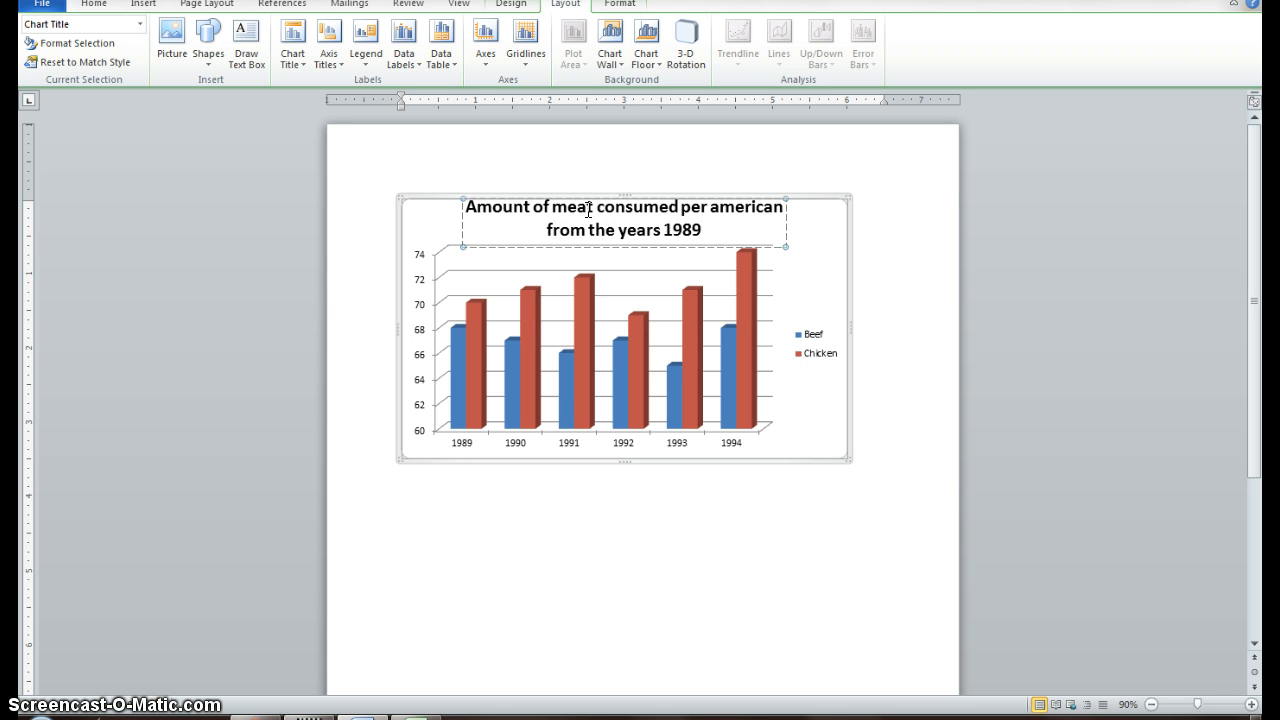
{"action": "type", "text": "-19"}
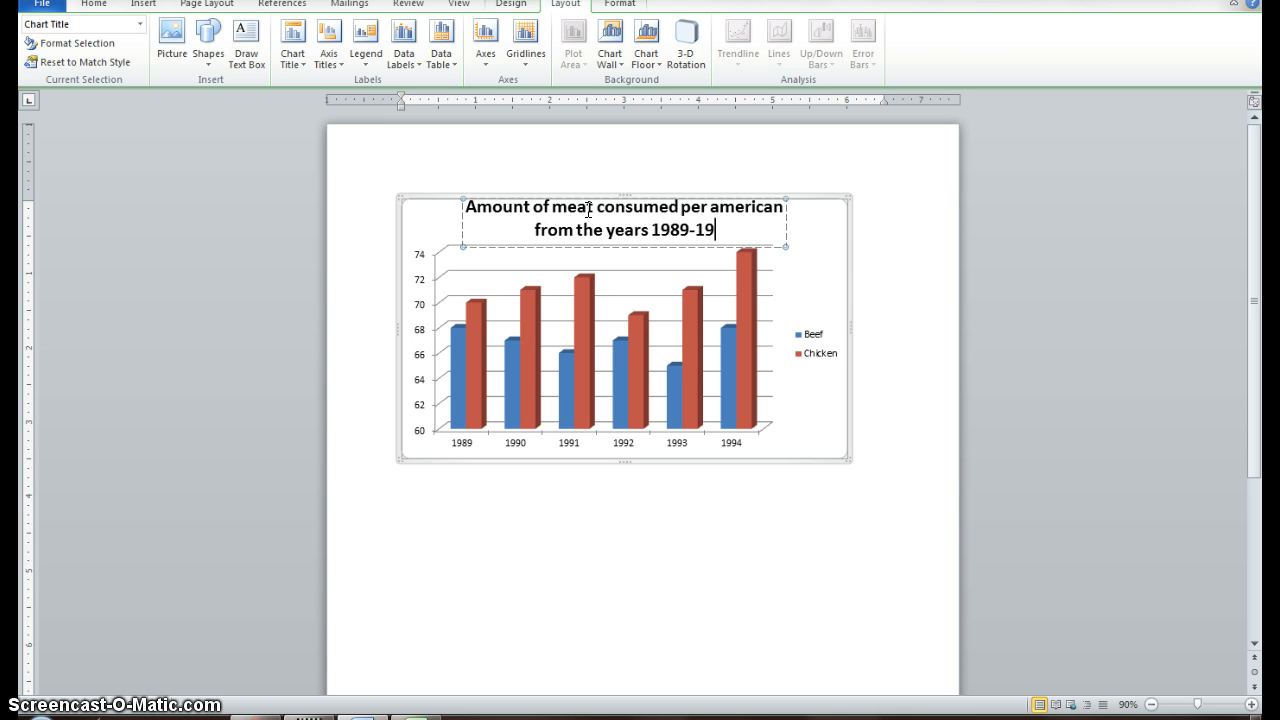
{"action": "type", "text": "94"}
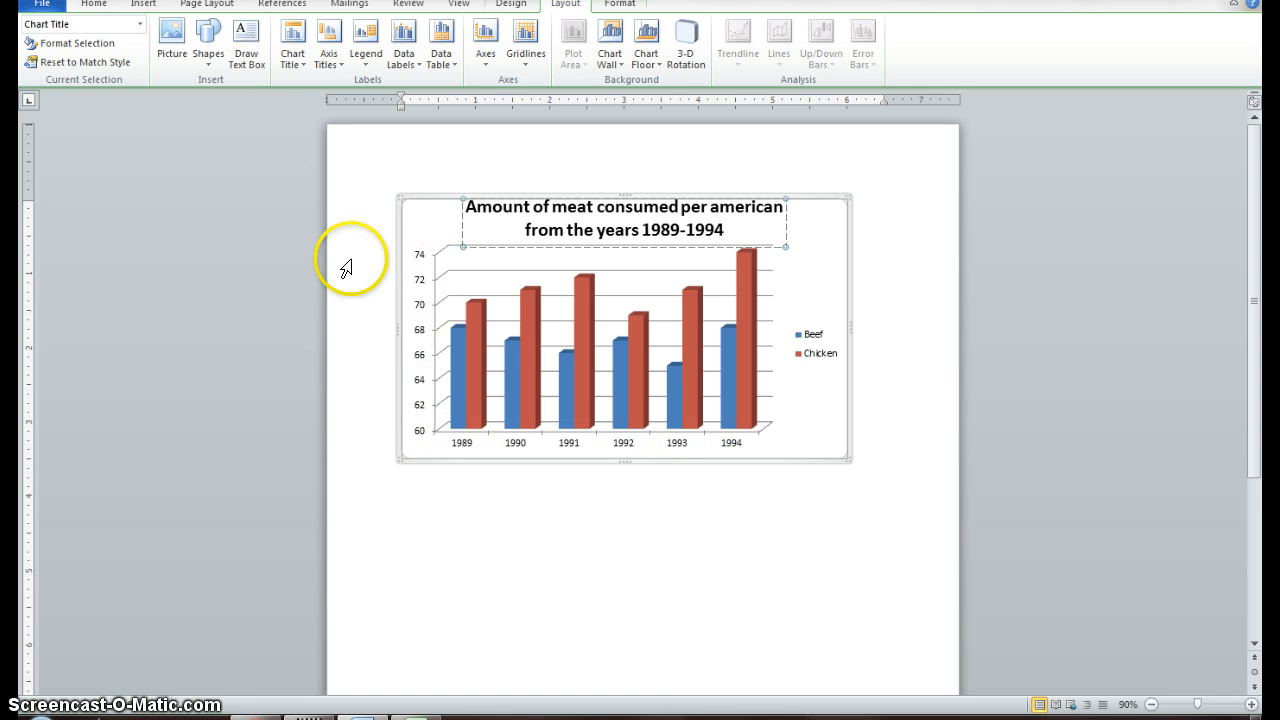
Step: Add a primary horizontal axis title below the axis reading "Years 1989-1994"
{"action": "left_click", "coordinate": [330, 60]}
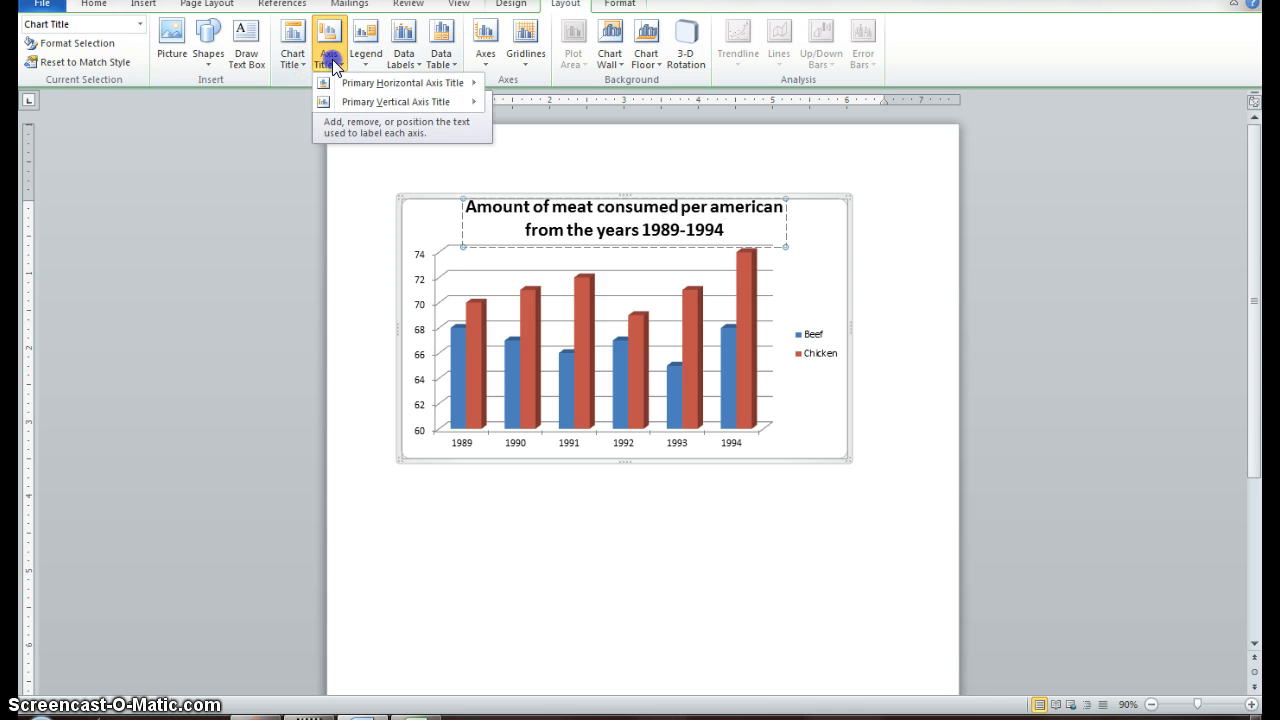
{"action": "mouse_move", "coordinate": [381, 112]}
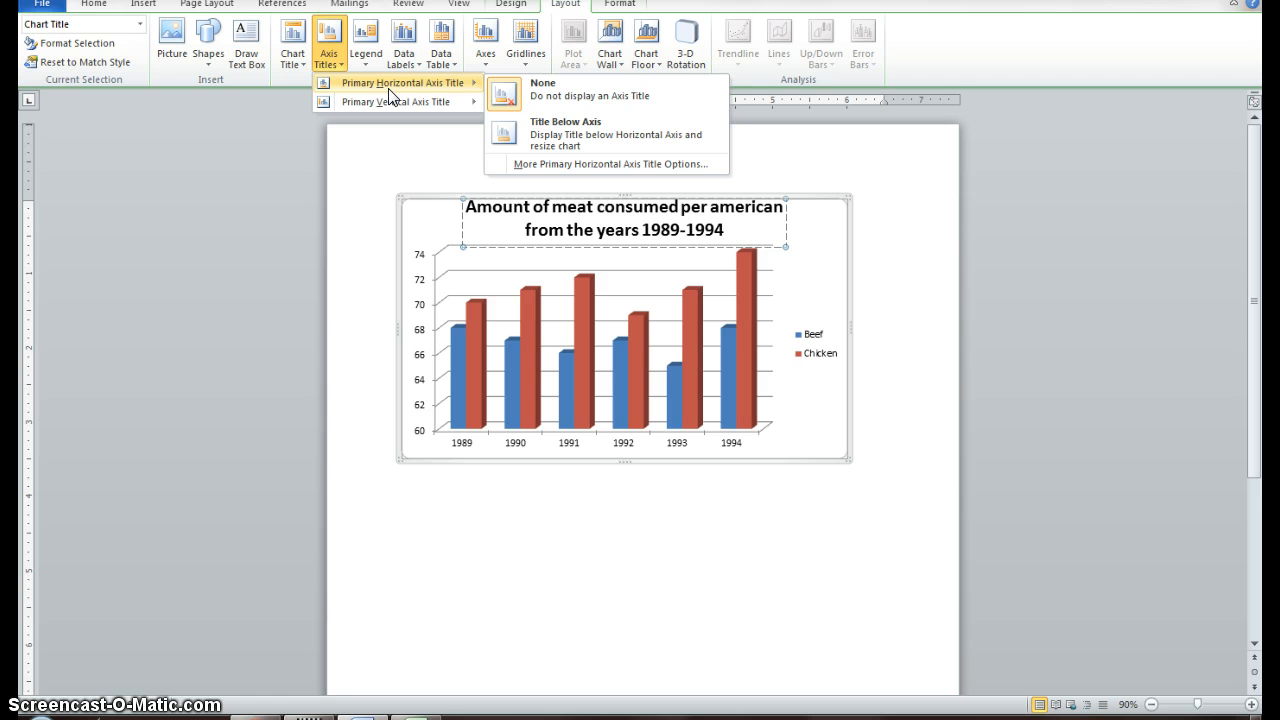
{"action": "left_click", "coordinate": [390, 95]}
{"action": "left_click", "coordinate": [598, 136]}
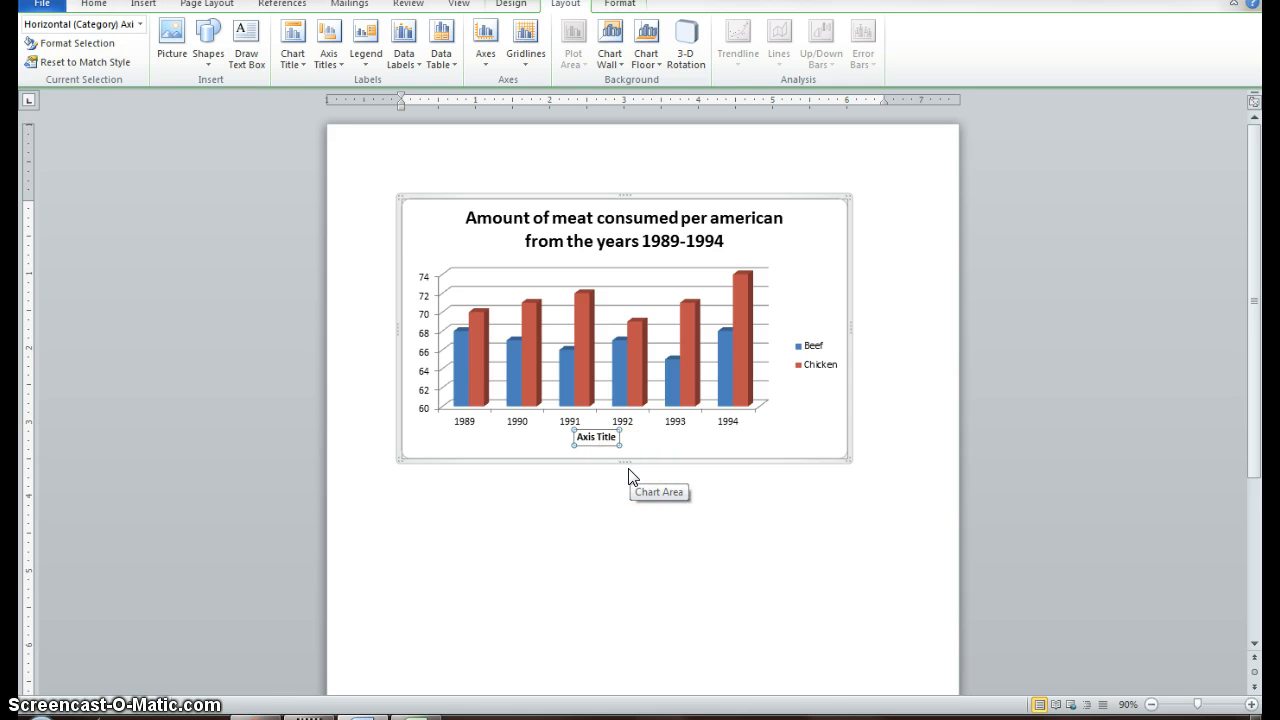
{"action": "type", "text": "Years 1"}
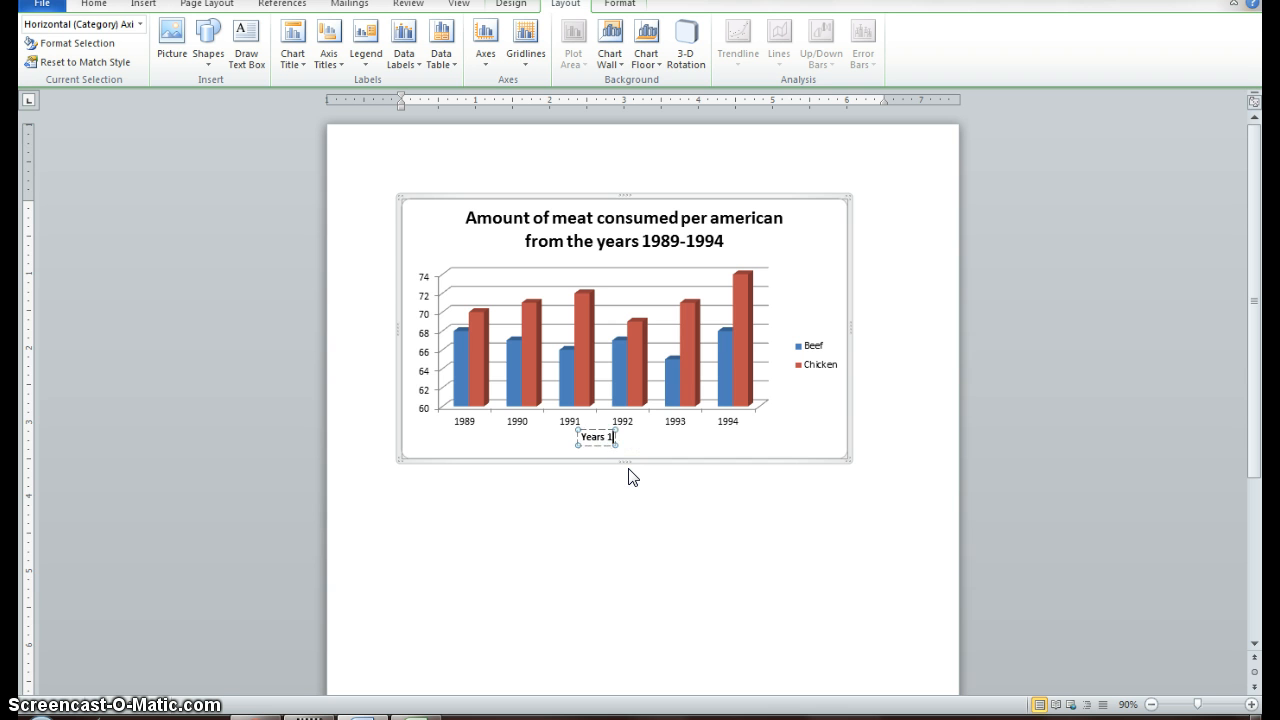
{"action": "type", "text": "989-194"}
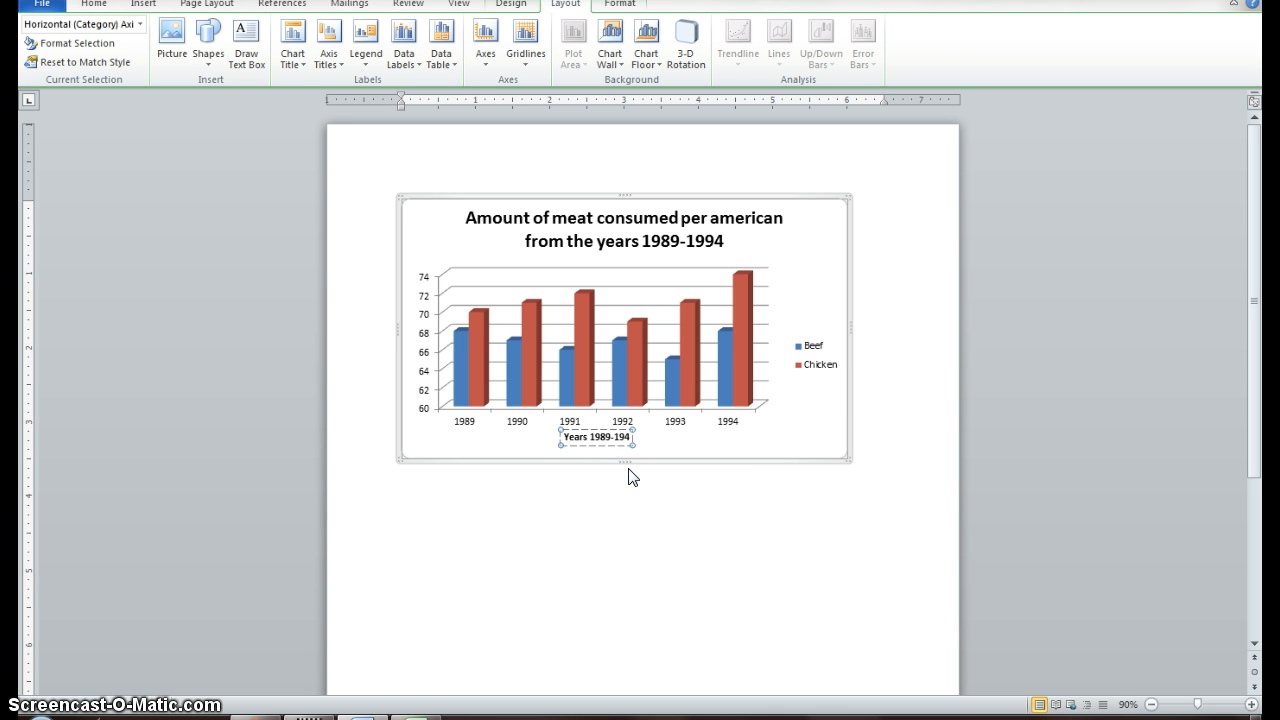
{"action": "key", "text": "BackSpace"}
{"action": "type", "text": "94"}
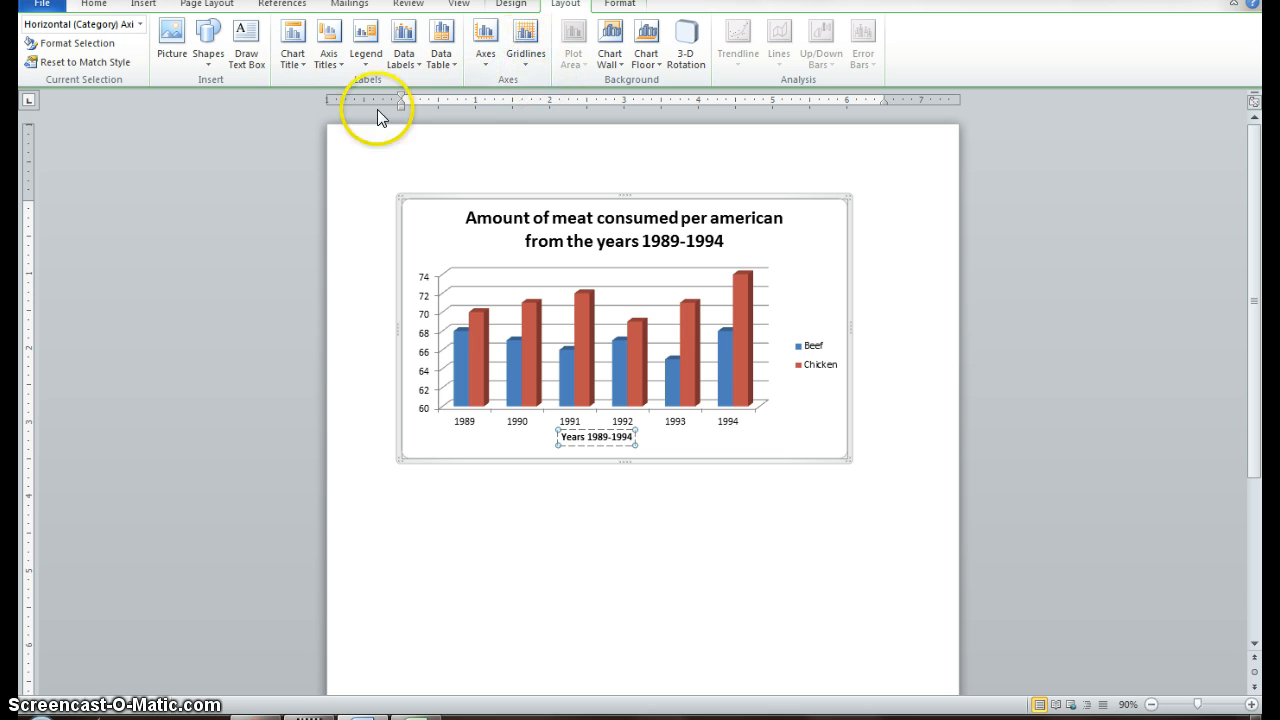
Step: Add a rotated primary vertical axis title reading "Meat consumed pounds"
{"action": "left_click", "coordinate": [337, 62]}
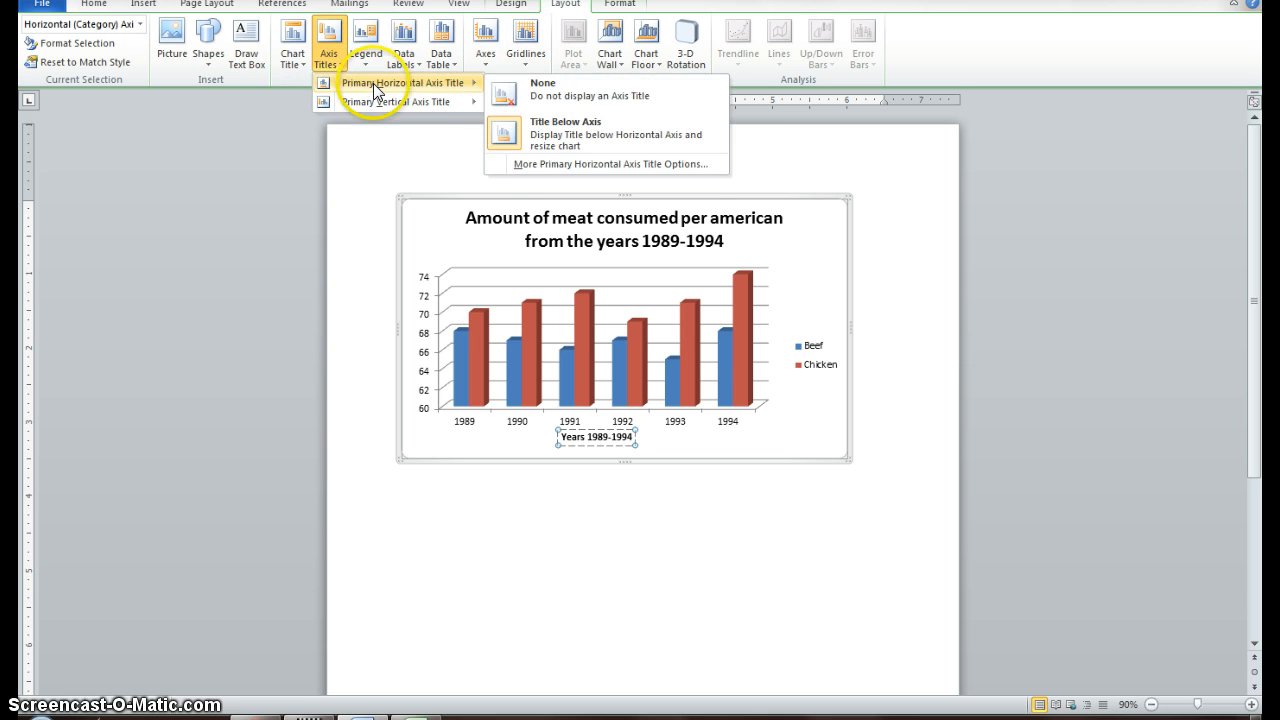
{"action": "mouse_move", "coordinate": [385, 102]}
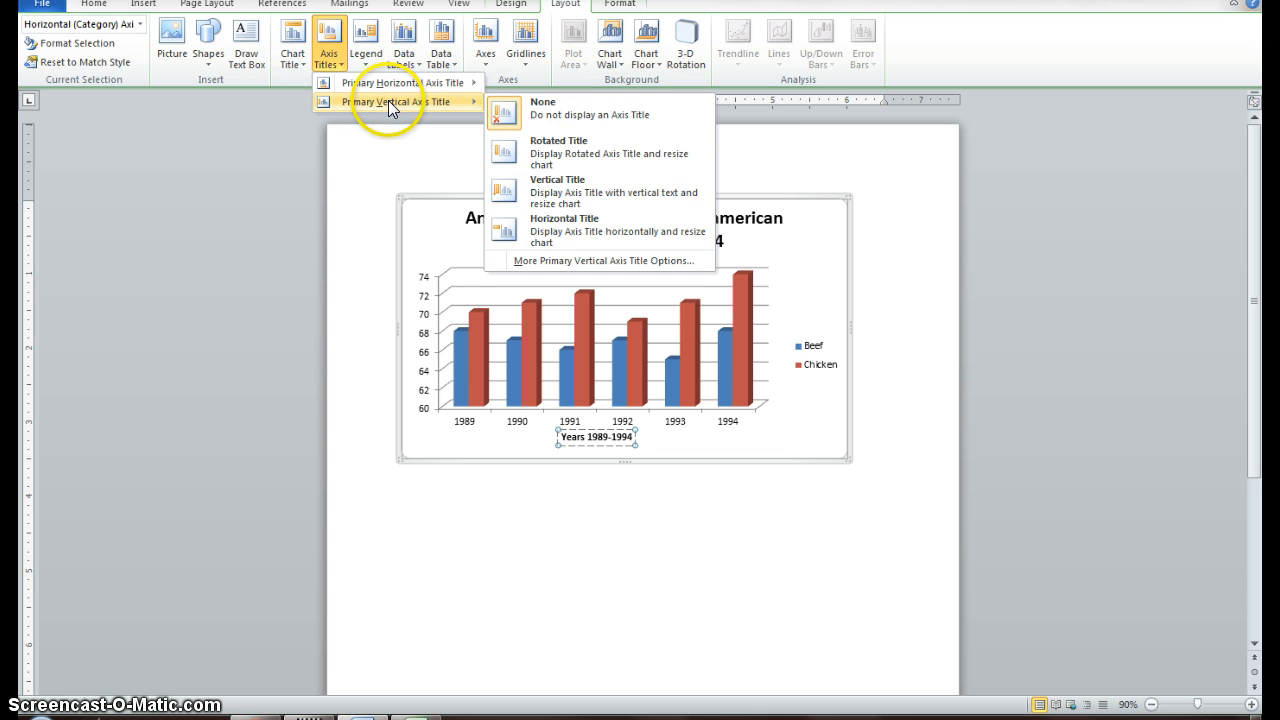
{"action": "left_click", "coordinate": [558, 103]}
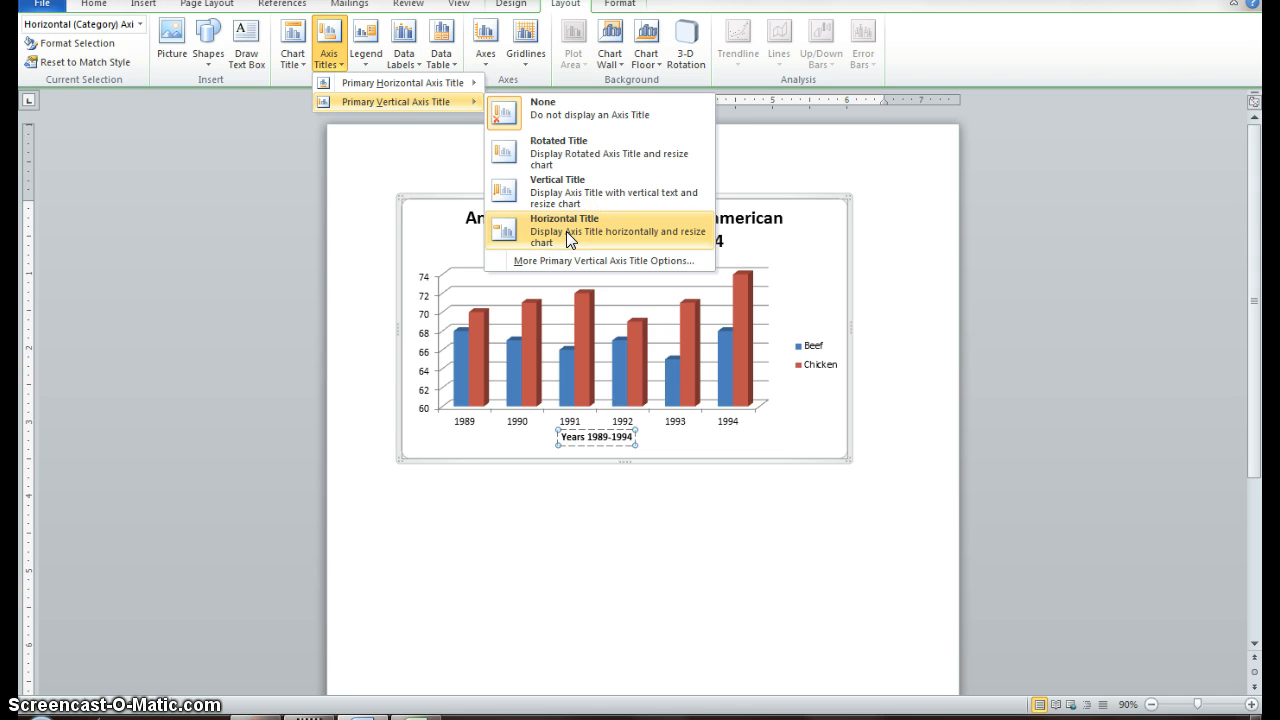
{"action": "left_click", "coordinate": [559, 158]}
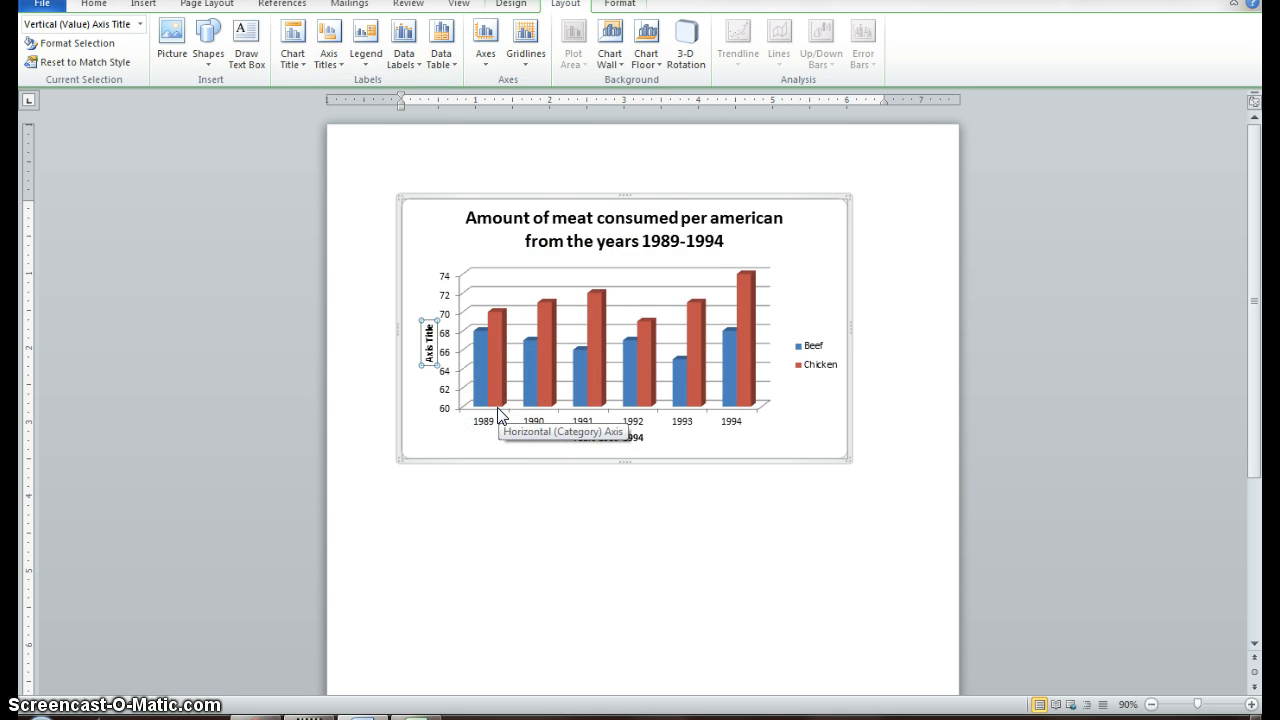
{"action": "left_click", "coordinate": [432, 340]}
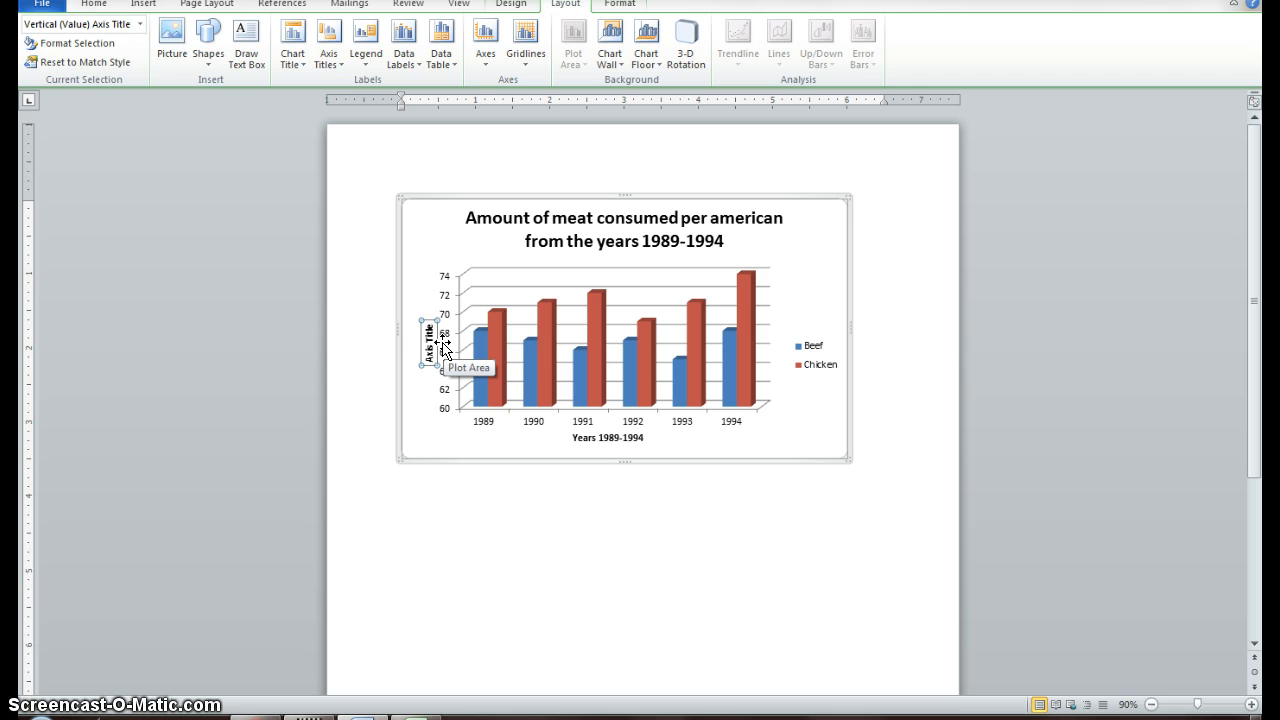
{"action": "type", "text": "Meat consumed pounds"}
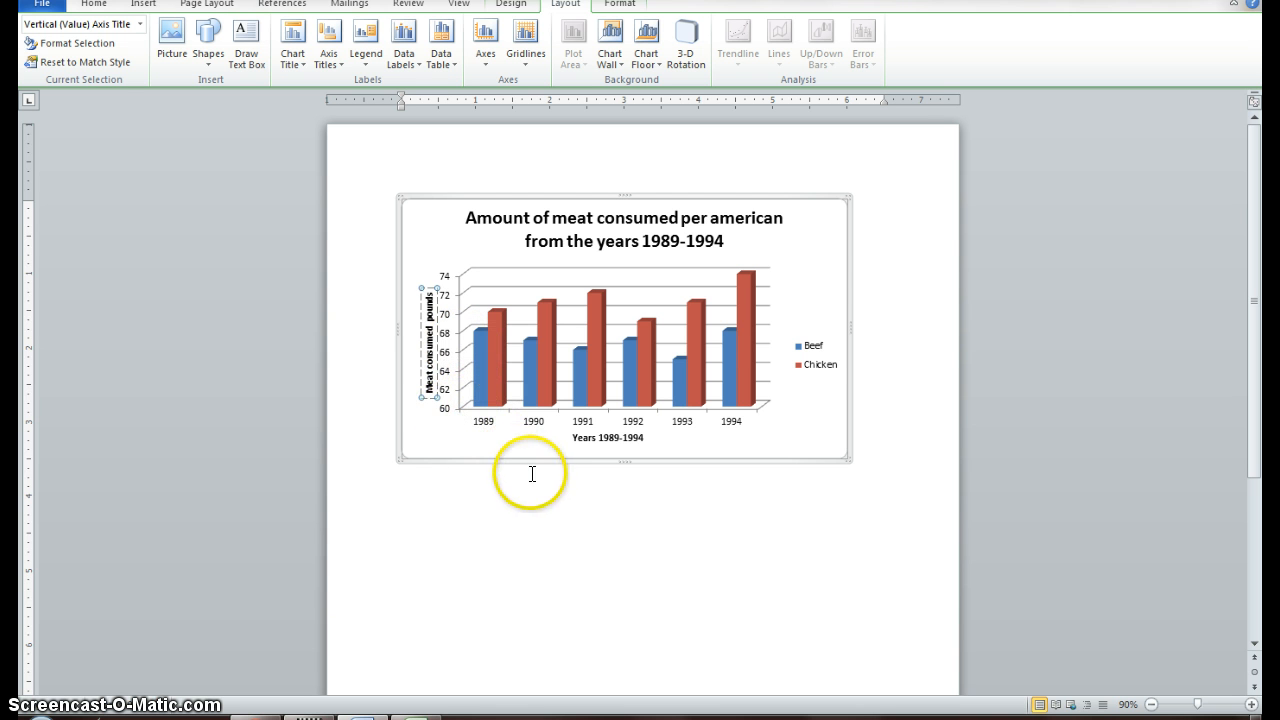
{"action": "left_click", "coordinate": [428, 231]}
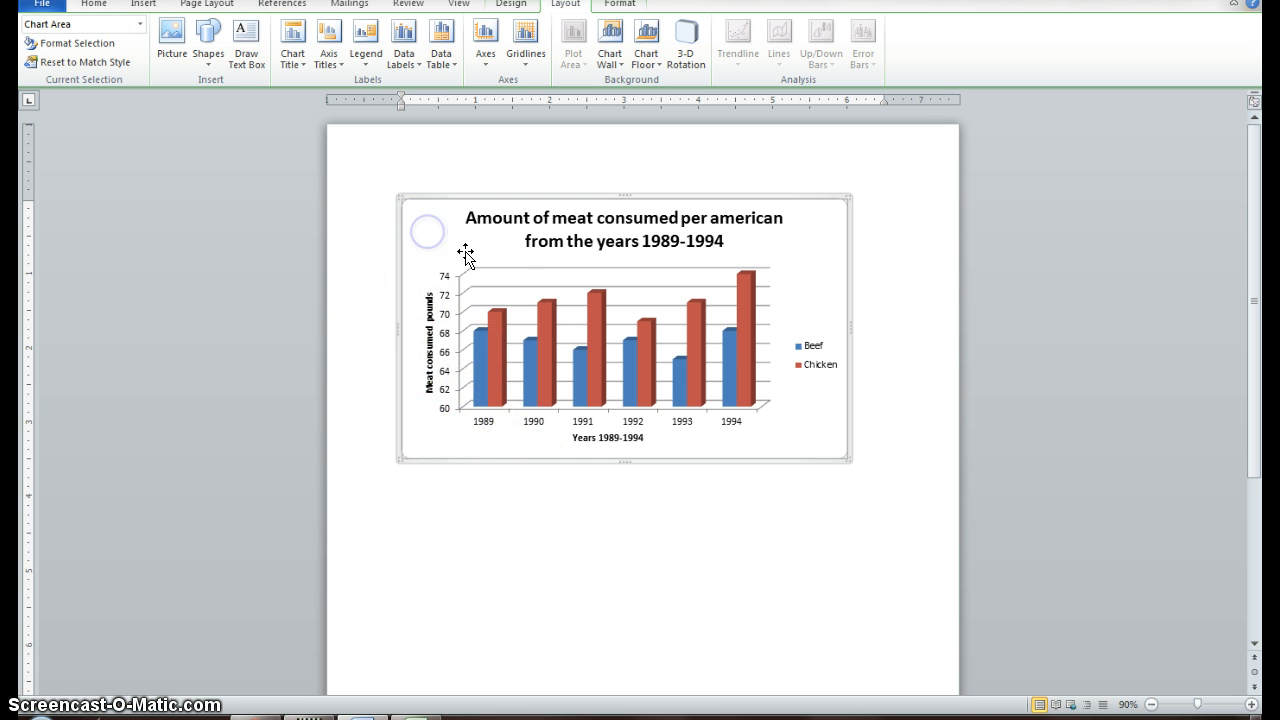